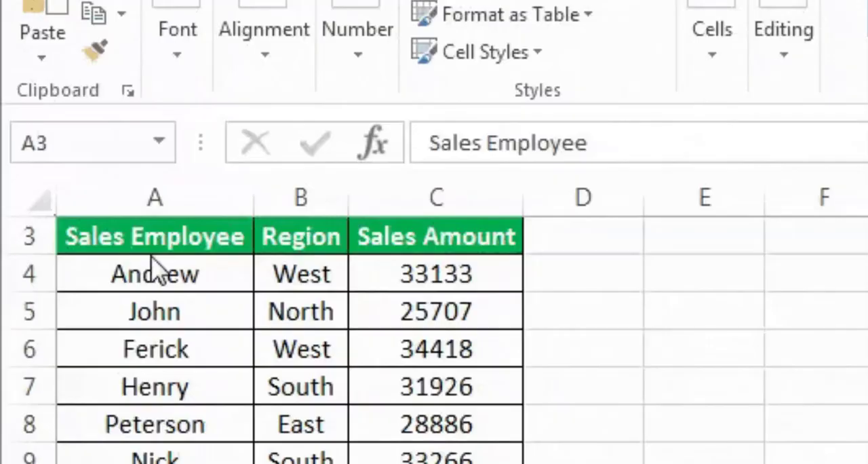
{"action": "key", "text": "ctrl+a"}
{"action": "key", "text": "alt+a"}
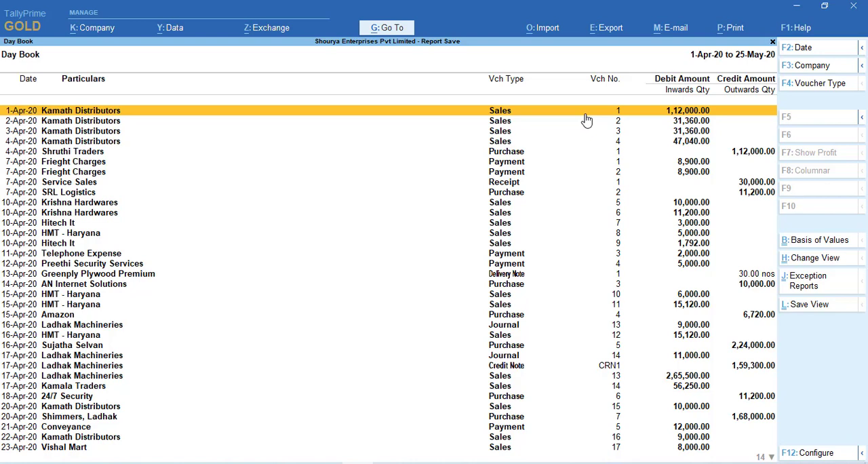
{"action": "left_click", "coordinate": [594, 185]}
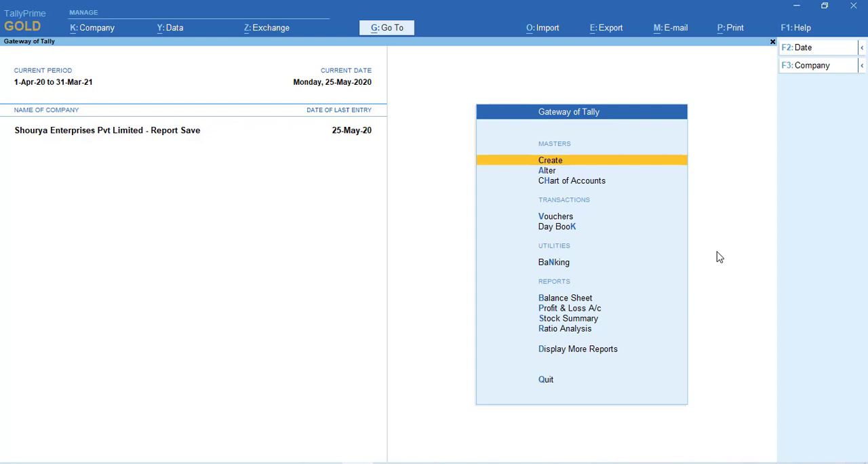
Open the Day Book report from the Gateway of Tally
{"action": "key", "text": "Down"}
{"action": "key", "text": "Down"}
{"action": "key", "text": "Down"}
{"action": "key", "text": "Down"}
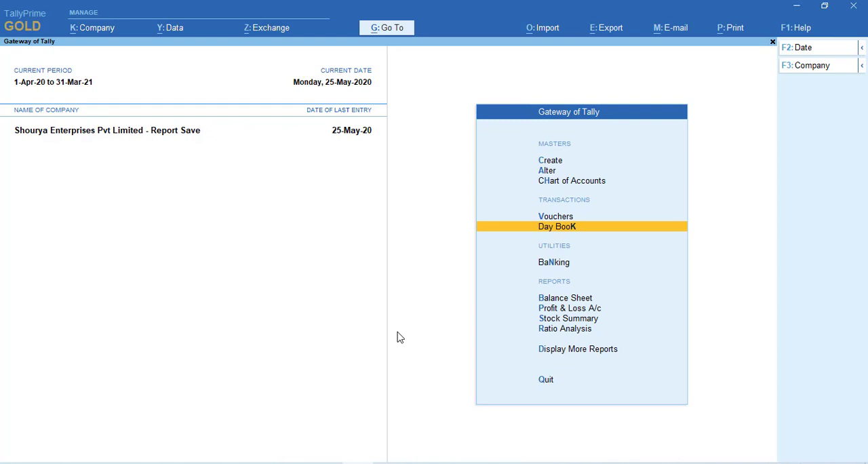
{"action": "key", "text": "Return"}
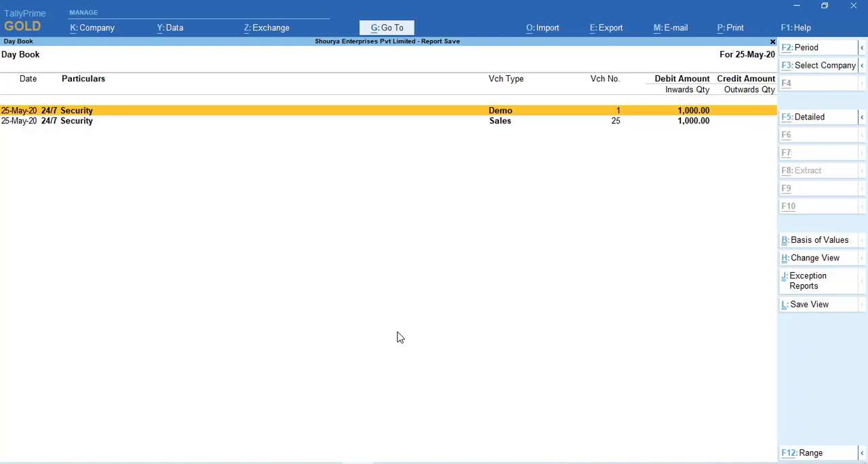
Change the Day Book period to run from 1-4-2020 to 31-Mar-21
{"action": "key", "text": "alt+F2"}
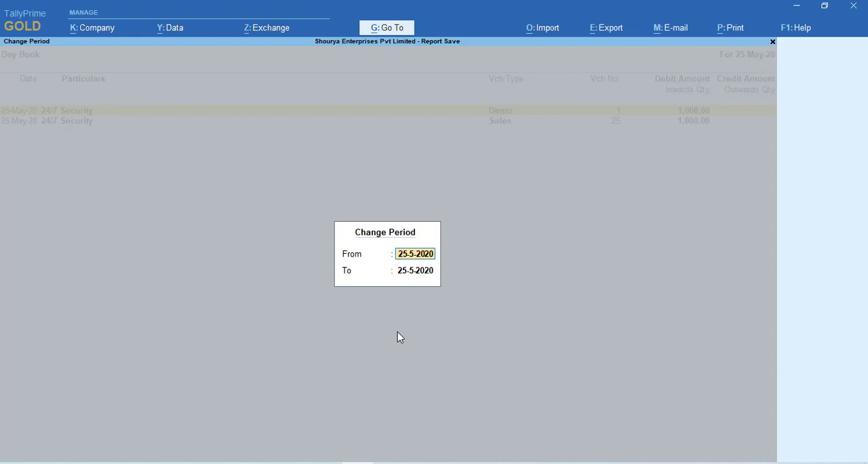
{"action": "key", "text": "Escape"}
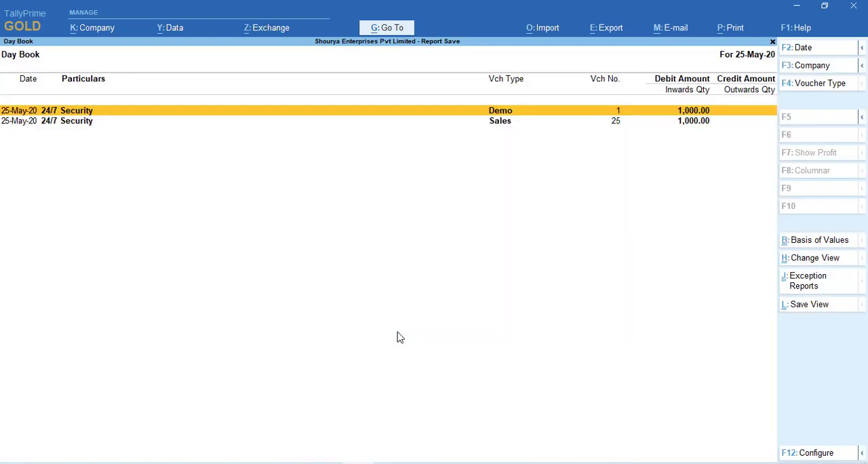
{"action": "key", "text": "alt+F2"}
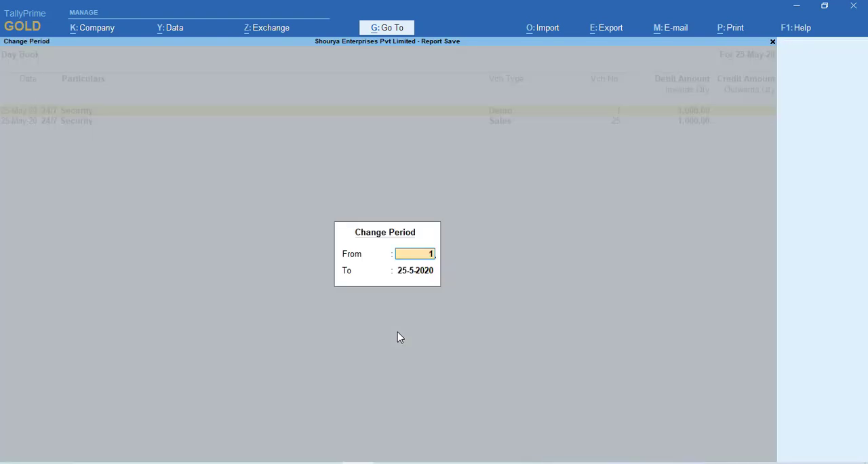
{"action": "type", "text": "1-4-1"}
{"action": "key", "text": "Return"}
{"action": "type", "text": "3"}
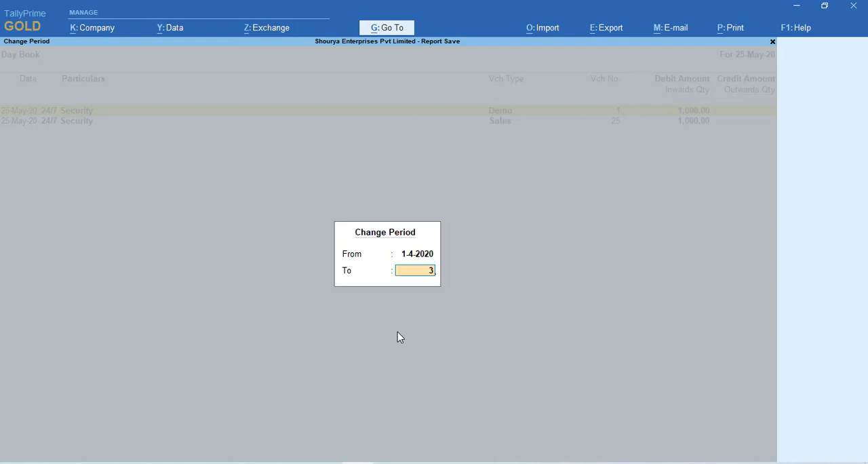
{"action": "type", "text": "1-3-21"}
{"action": "key", "text": "Return"}
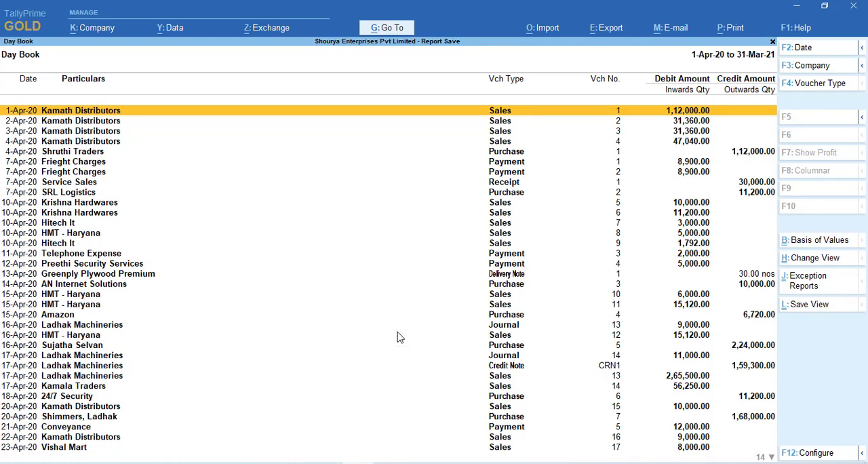
Look through the voucher entries listed in the Day Book
{"action": "key", "text": "Down"}
{"action": "key", "text": "Down"}
{"action": "key", "text": "Down"}
{"action": "key", "text": "Down"}
{"action": "key", "text": "Down"}
{"action": "key", "text": "Down"}
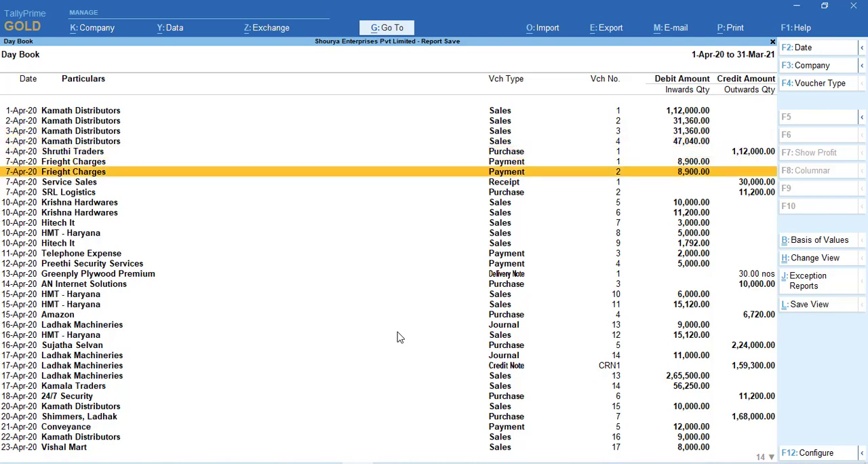
{"action": "key", "text": "Down"}
{"action": "key", "text": "Down"}
{"action": "key", "text": "Down"}
{"action": "key", "text": "Down"}
{"action": "key", "text": "Down"}
{"action": "key", "text": "Down"}
{"action": "key", "text": "Down"}
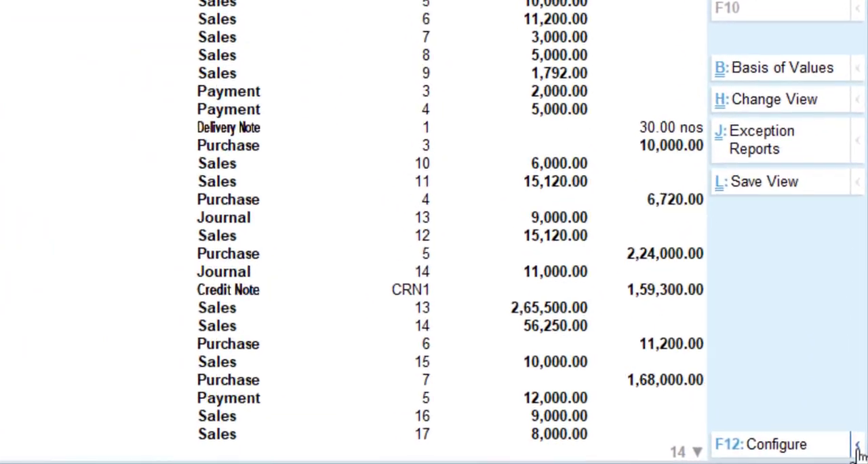
{"action": "left_click", "coordinate": [857, 446]}
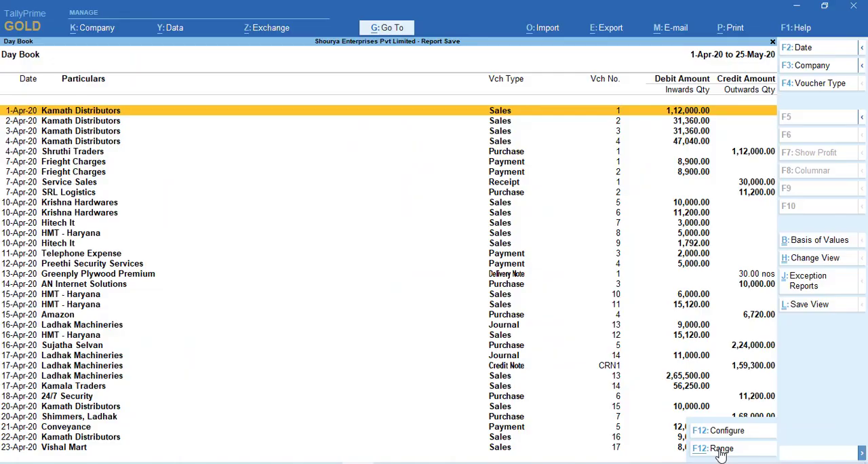
{"action": "key", "text": "alt+F12"}
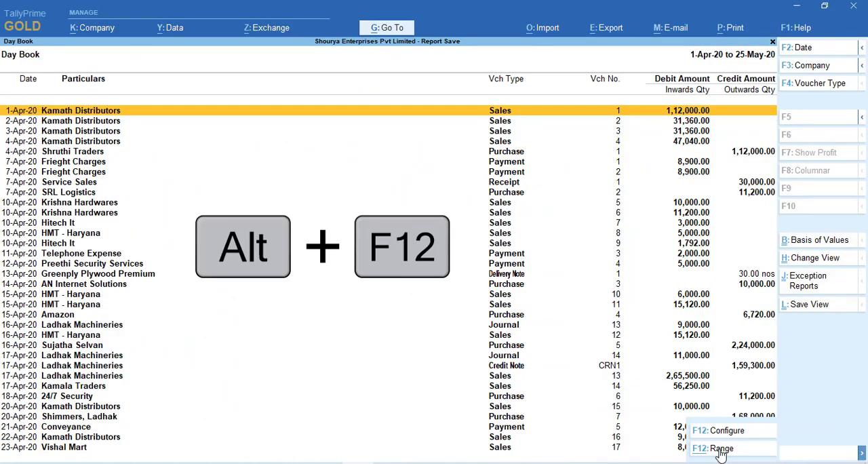
{"action": "key", "text": "alt+F12"}
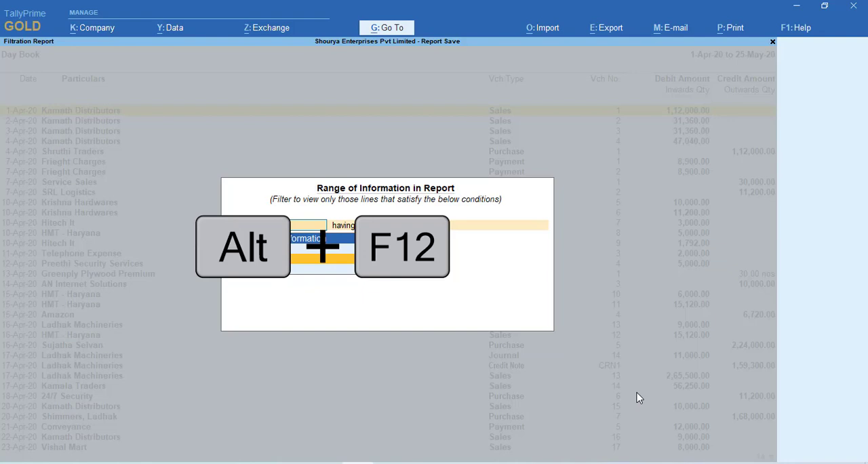
{"action": "key", "text": "Escape"}
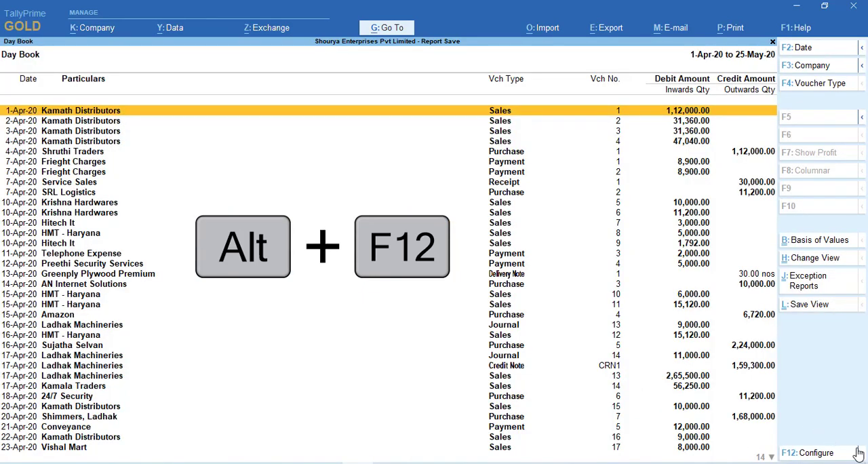
Open the Range filter for the Day Book and set the type of information to Voucher
{"action": "mouse_move", "coordinate": [859, 453]}
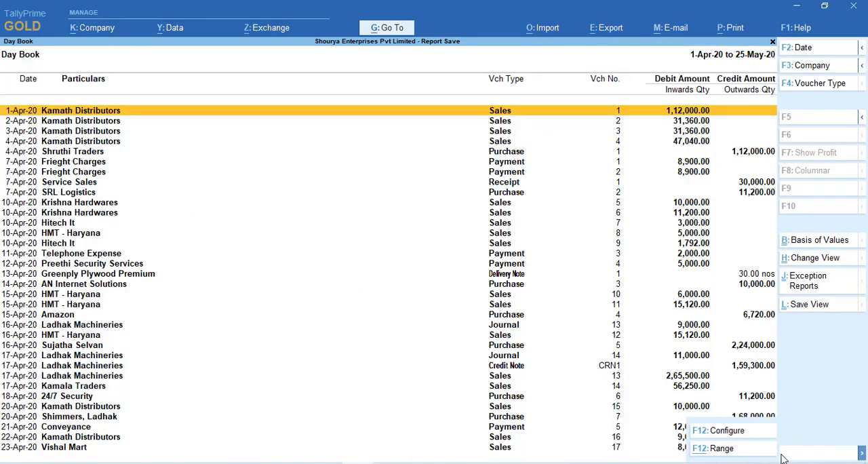
{"action": "left_click", "coordinate": [721, 448]}
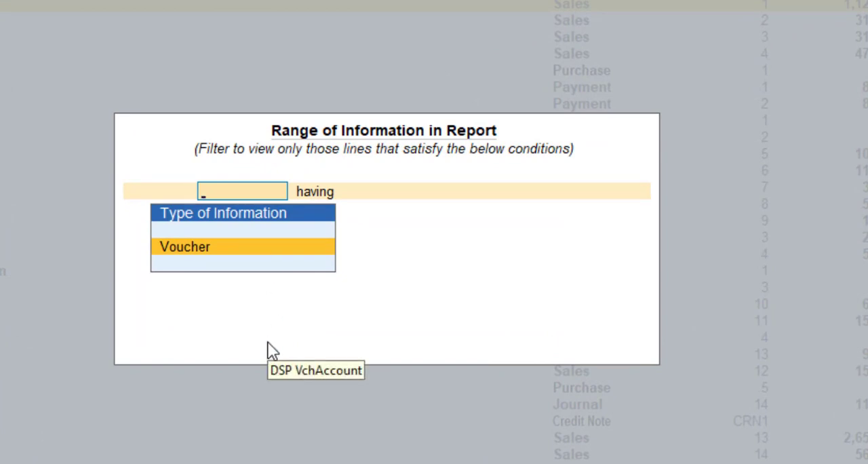
{"action": "key", "text": "Return"}
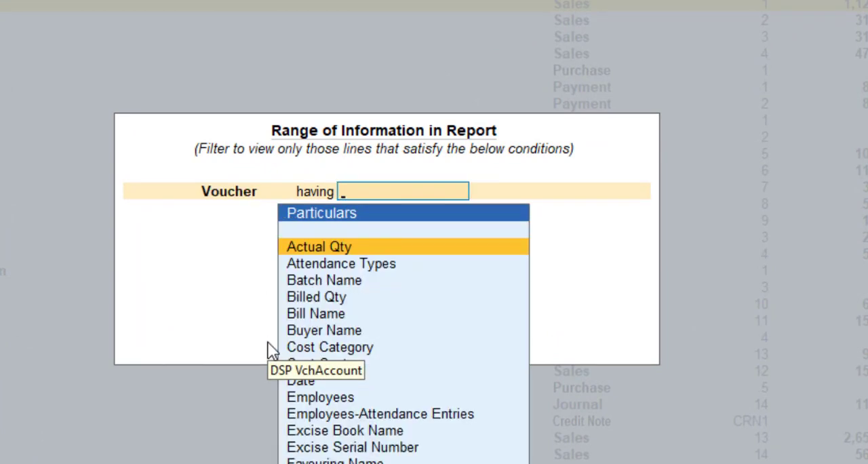
{"action": "key", "text": "BackSpace"}
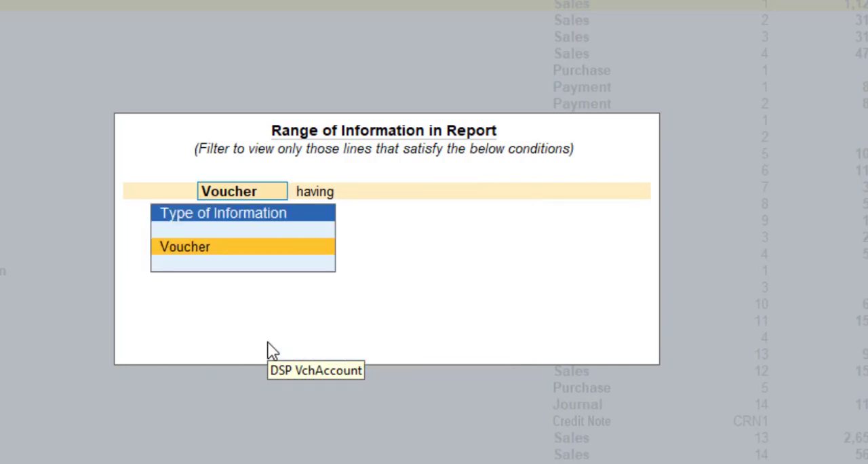
{"action": "key", "text": "Return"}
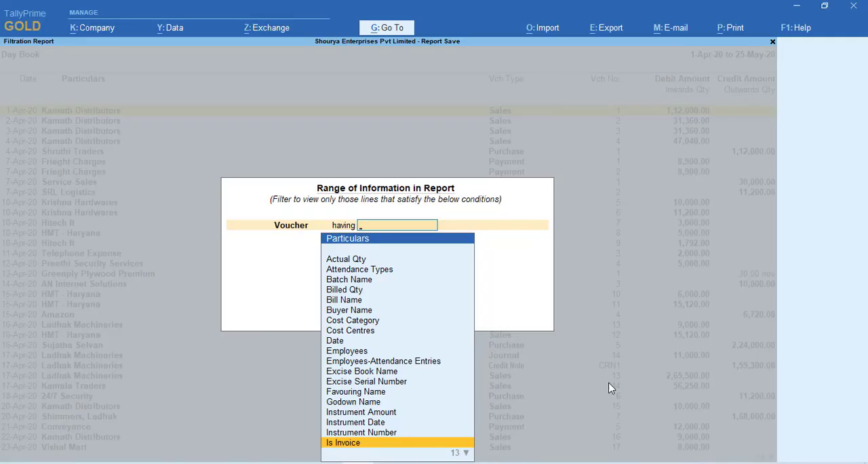
Choose Instrument Number as the particular that the voucher filter condition checks
{"action": "key", "text": "Up"}
{"action": "key", "text": "Up"}
{"action": "key", "text": "Up"}
{"action": "key", "text": "Up"}
{"action": "key", "text": "Up"}
{"action": "key", "text": "Up"}
{"action": "key", "text": "Up"}
{"action": "key", "text": "Up"}
{"action": "key", "text": "Up"}
{"action": "key", "text": "Up"}
{"action": "key", "text": "Up"}
{"action": "key", "text": "Up"}
{"action": "key", "text": "Up"}
{"action": "key", "text": "Up"}
{"action": "key", "text": "Up"}
{"action": "key", "text": "Up"}
{"action": "key", "text": "Up"}
{"action": "key", "text": "Up"}
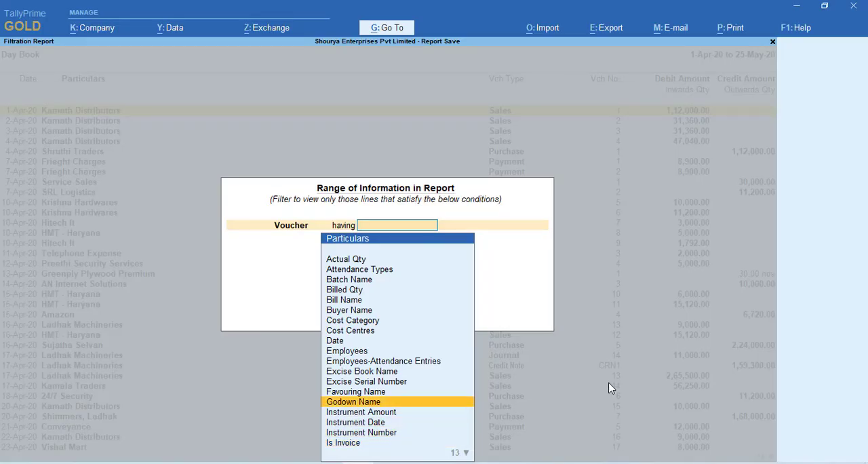
{"action": "key", "text": "Down"}
{"action": "key", "text": "Down"}
{"action": "key", "text": "Down"}
{"action": "key", "text": "Down"}
{"action": "key", "text": "Down"}
{"action": "key", "text": "Down"}
{"action": "key", "text": "Down"}
{"action": "key", "text": "Down"}
{"action": "key", "text": "Down"}
{"action": "key", "text": "Down"}
{"action": "key", "text": "Down"}
{"action": "key", "text": "Down"}
{"action": "key", "text": "Down"}
{"action": "key", "text": "Down"}
{"action": "key", "text": "Down"}
{"action": "key", "text": "Down"}
{"action": "key", "text": "Down"}
{"action": "key", "text": "Down"}
{"action": "key", "text": "Down"}
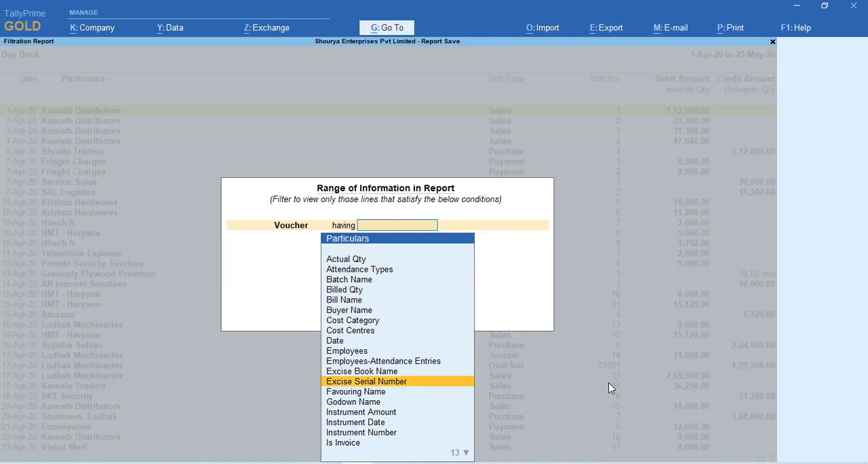
{"action": "key", "text": "Home"}
{"action": "type", "text": "in"}
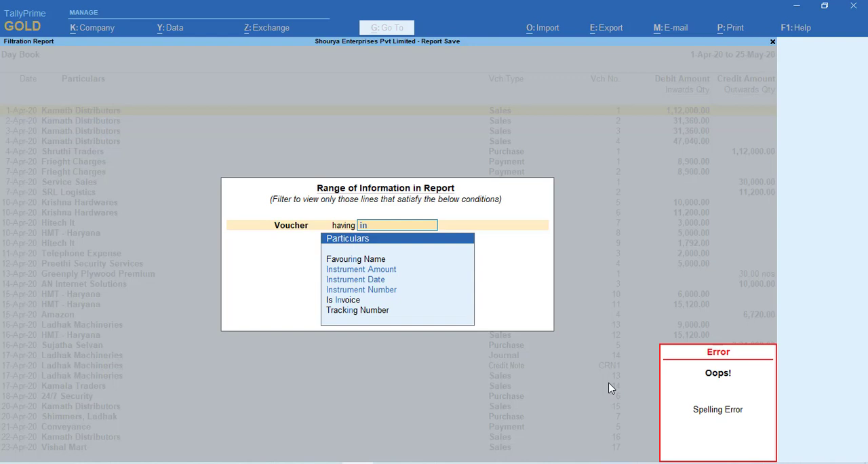
{"action": "key", "text": "Down"}
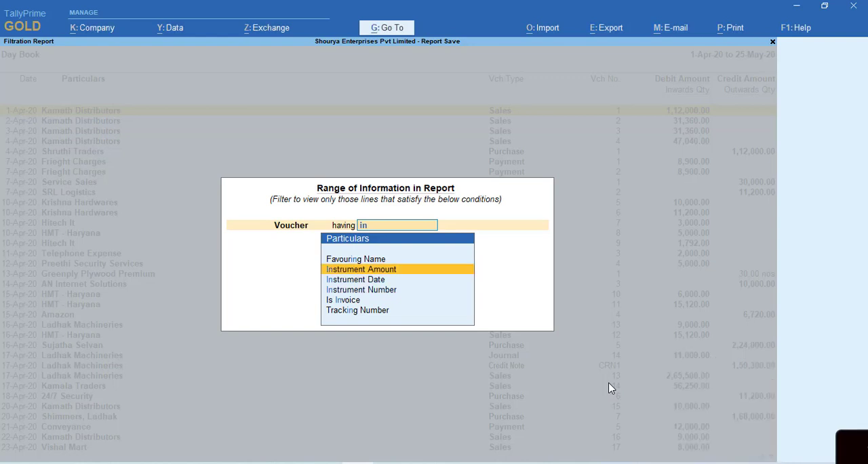
{"action": "key", "text": "Down"}
{"action": "key", "text": "Down"}
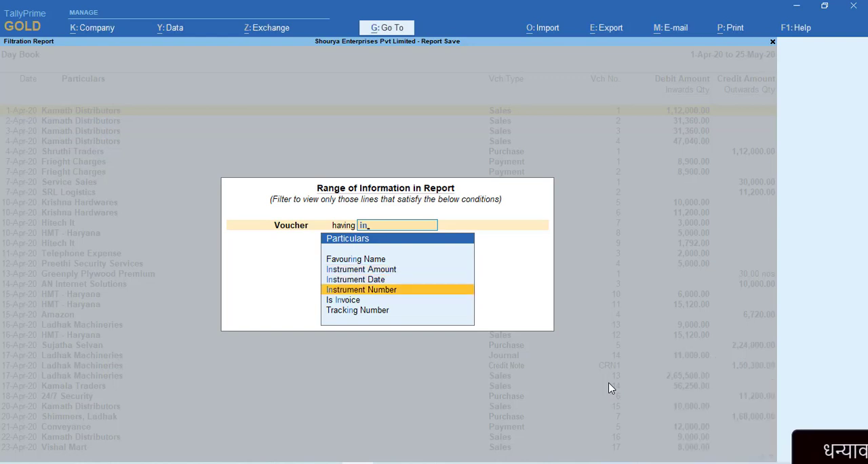
{"action": "key", "text": "Return"}
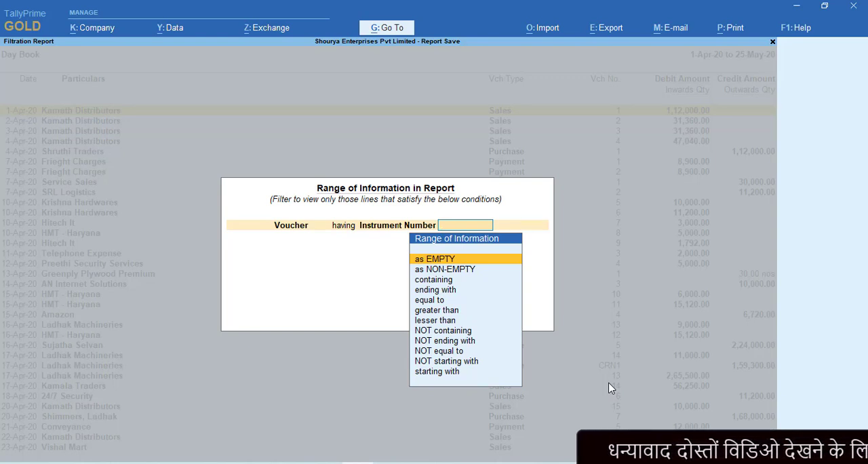
Look through the comparison options available for the Instrument Number condition, from as EMPTY to starting with
{"action": "key", "text": "Down"}
{"action": "key", "text": "Down"}
{"action": "key", "text": "Down"}
{"action": "key", "text": "Down"}
{"action": "key", "text": "Down"}
{"action": "key", "text": "Down"}
{"action": "key", "text": "Down"}
{"action": "key", "text": "Down"}
{"action": "key", "text": "Down"}
{"action": "key", "text": "Down"}
{"action": "key", "text": "Down"}
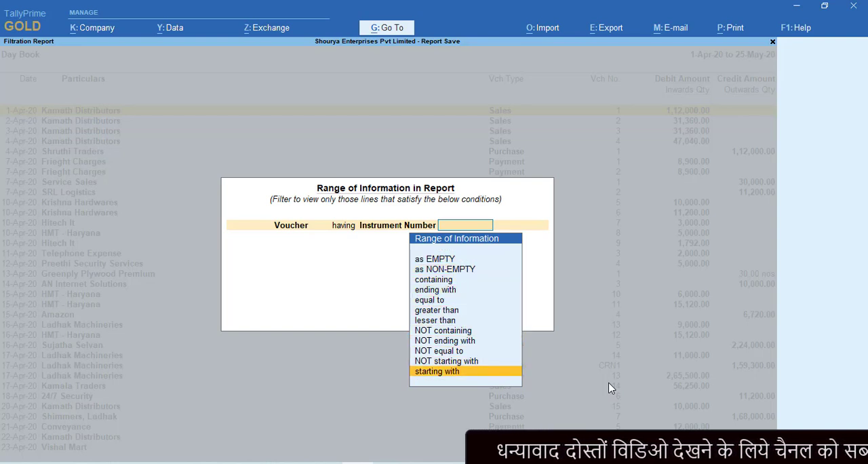
{"action": "key", "text": "Down"}
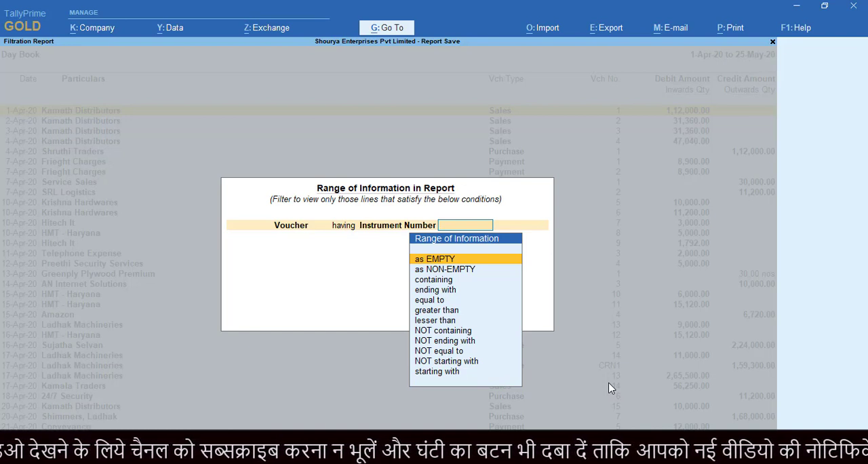
{"action": "key", "text": "Down"}
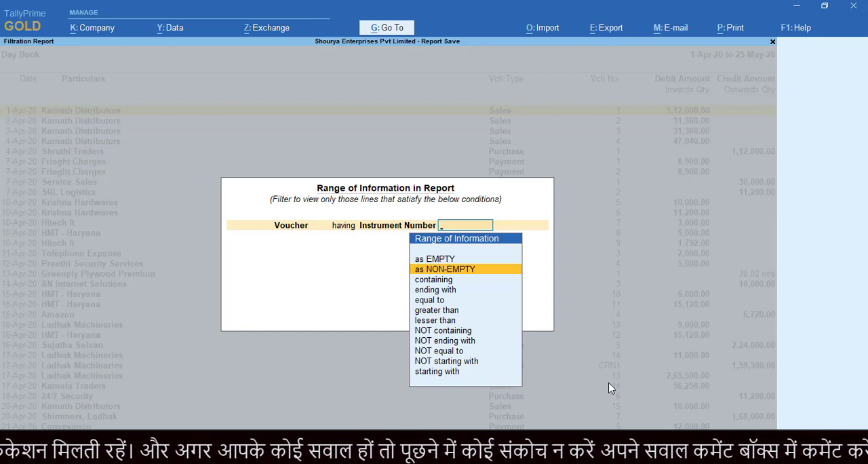
{"action": "key", "text": "Down"}
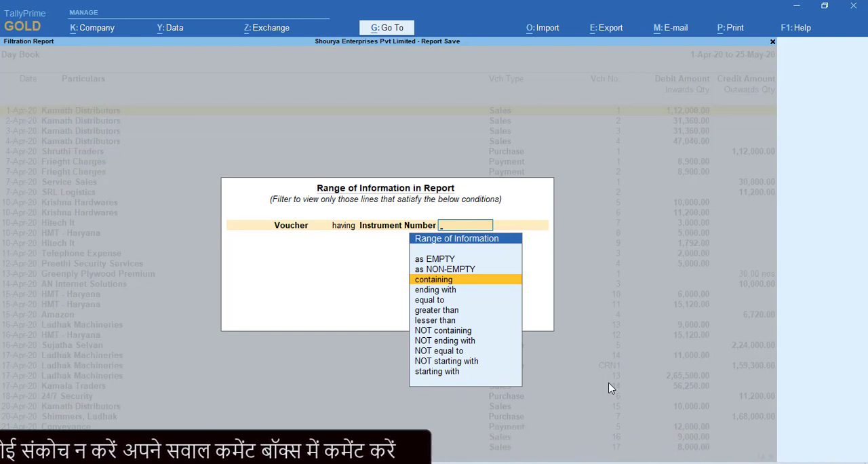
{"action": "key", "text": "Down"}
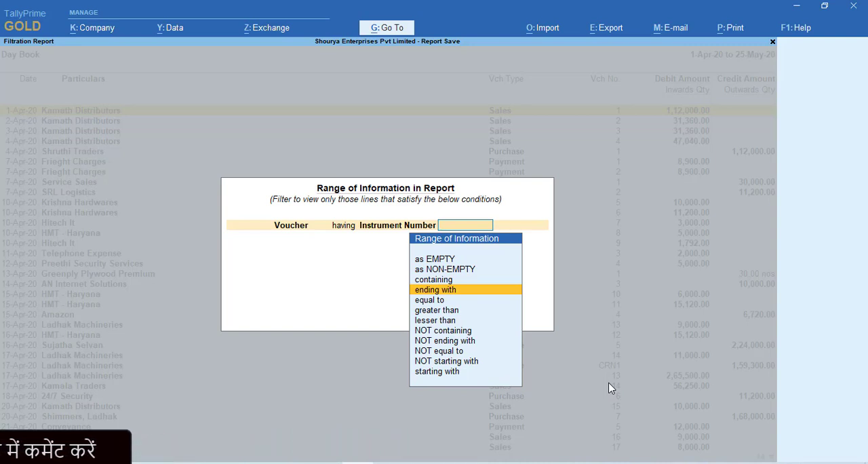
{"action": "key", "text": "Down"}
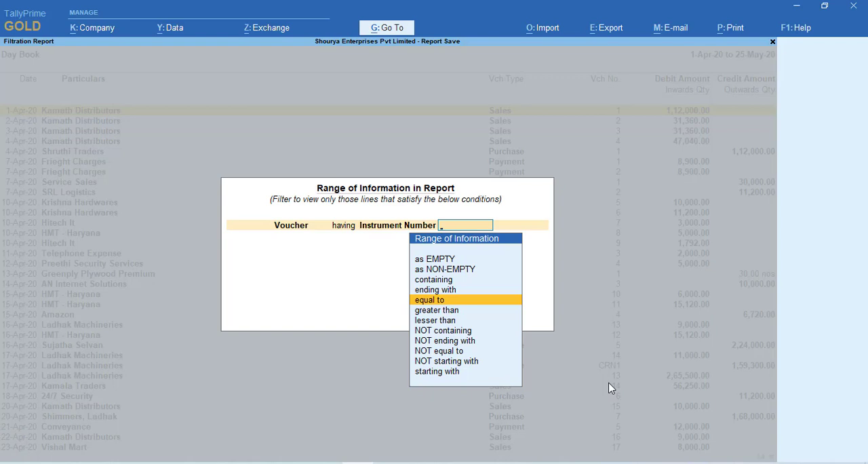
{"action": "key", "text": "Down"}
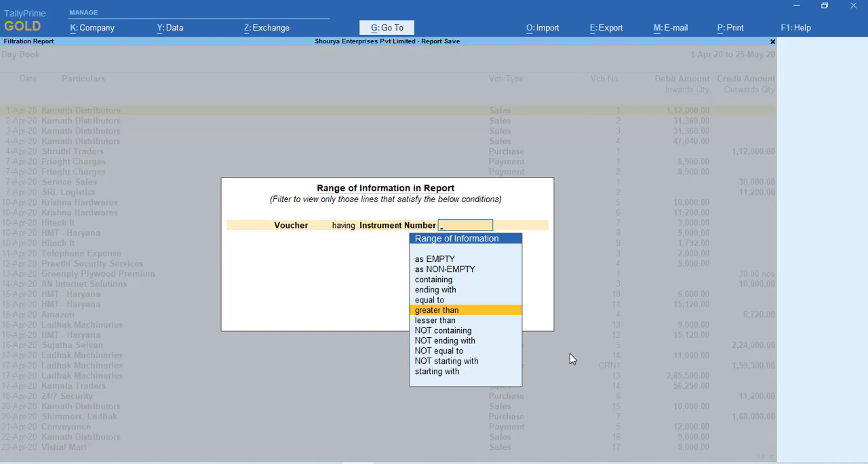
{"action": "key", "text": "Down"}
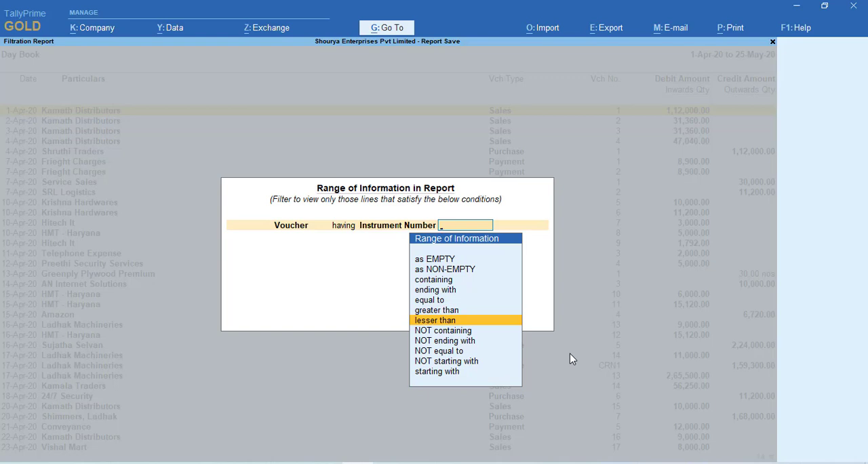
{"action": "key", "text": "Down"}
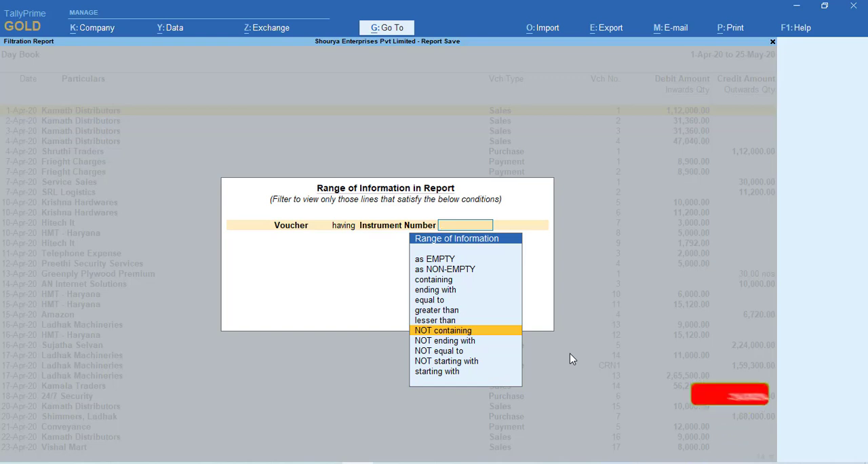
{"action": "key", "text": "Down"}
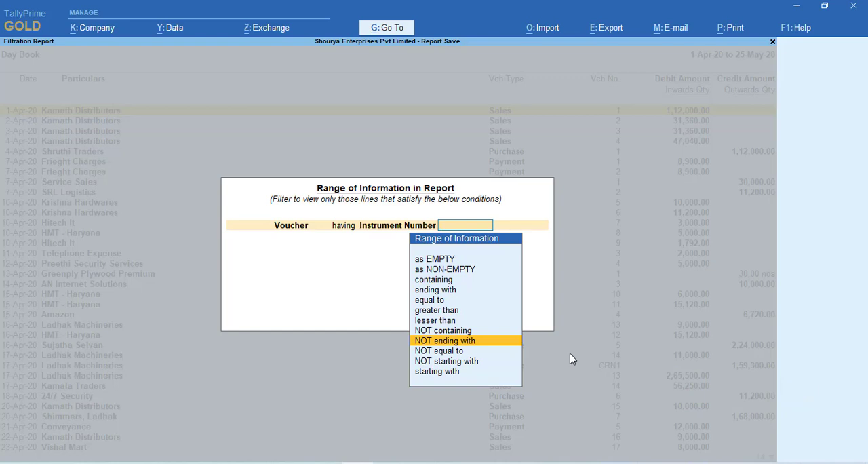
{"action": "key", "text": "Down"}
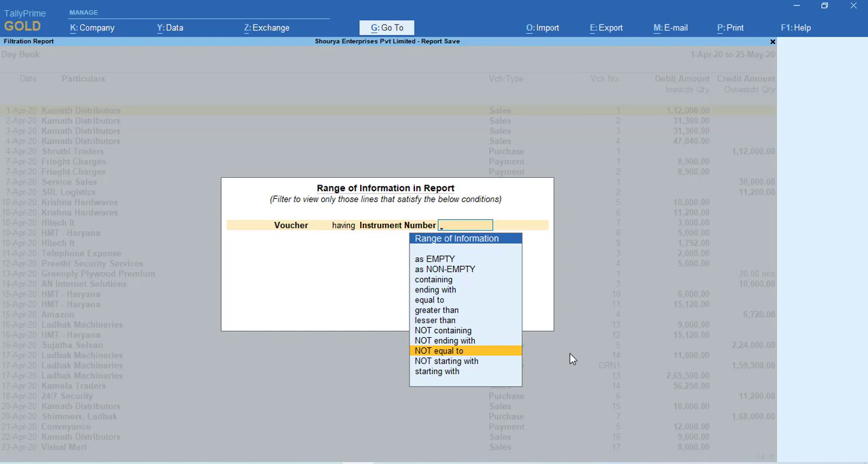
{"action": "key", "text": "Down"}
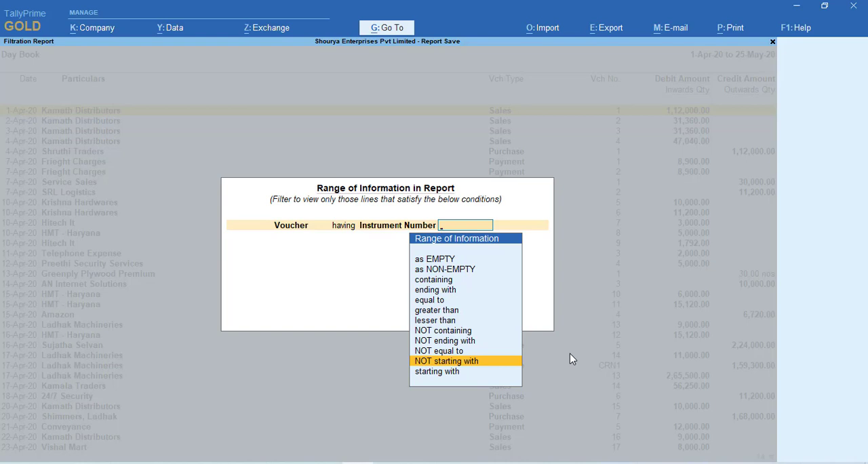
{"action": "key", "text": "Down"}
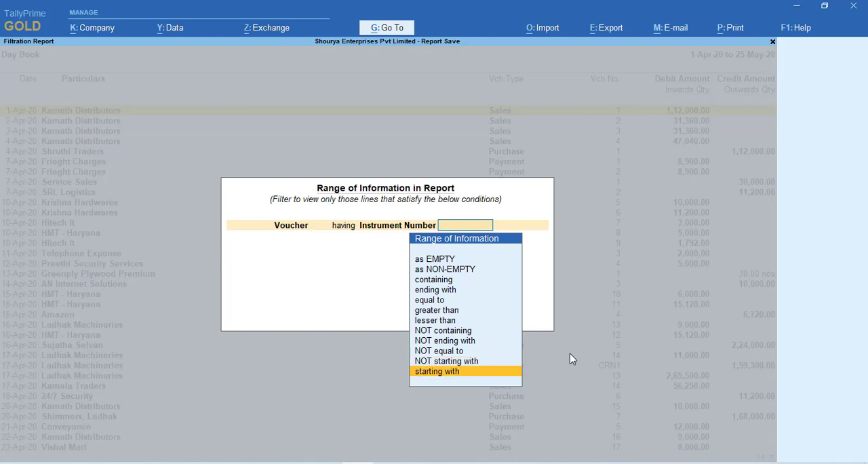
{"action": "key", "text": "Up"}
{"action": "key", "text": "Up"}
{"action": "key", "text": "Up"}
{"action": "key", "text": "Up"}
{"action": "key", "text": "Up"}
{"action": "key", "text": "Up"}
{"action": "key", "text": "Up"}
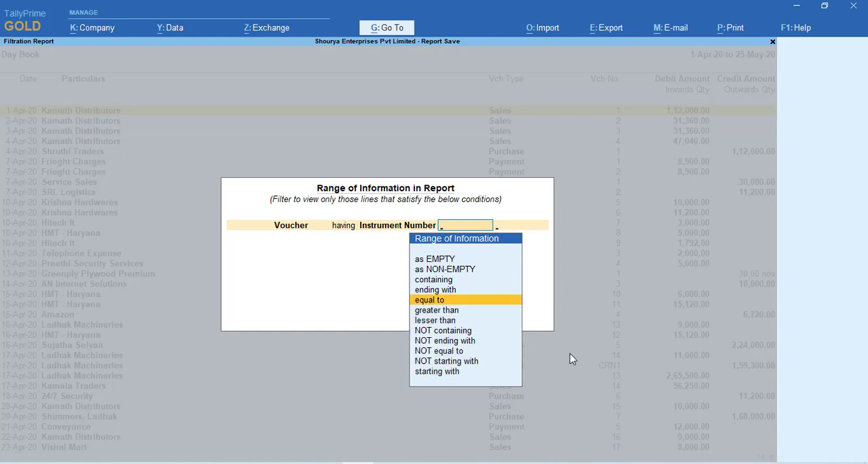
{"action": "key", "text": "Return"}
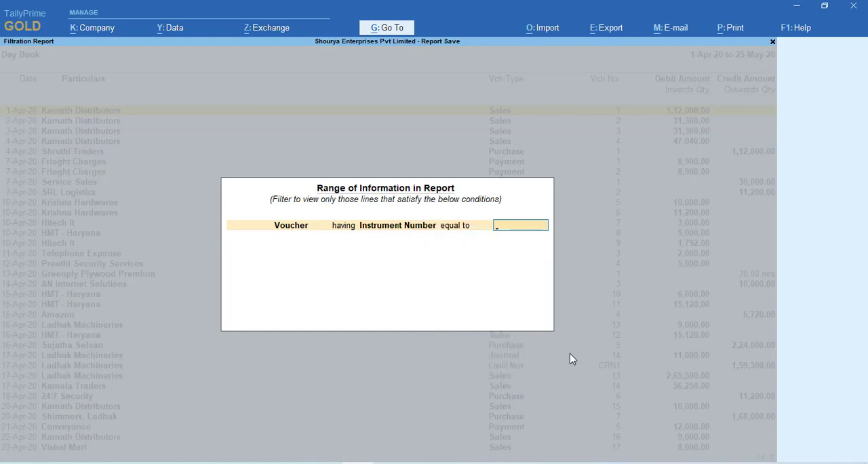
{"action": "key", "text": "BackSpace"}
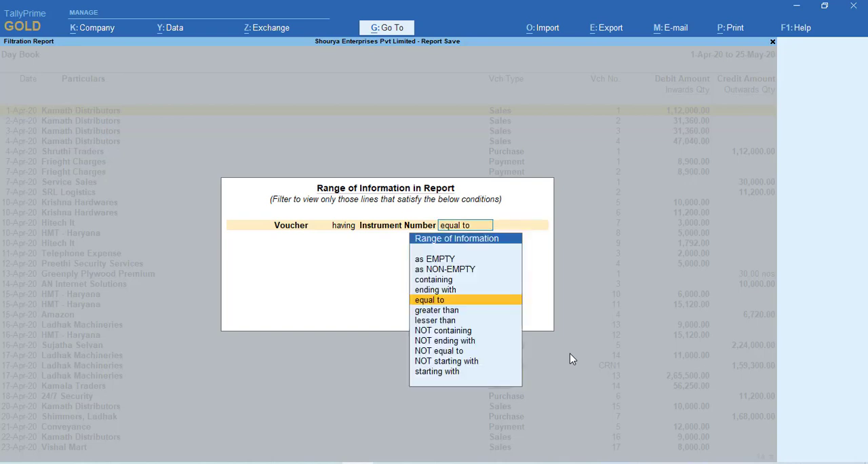
Set the Instrument Number condition to containing 000001
{"action": "key", "text": "Up"}
{"action": "key", "text": "Up"}
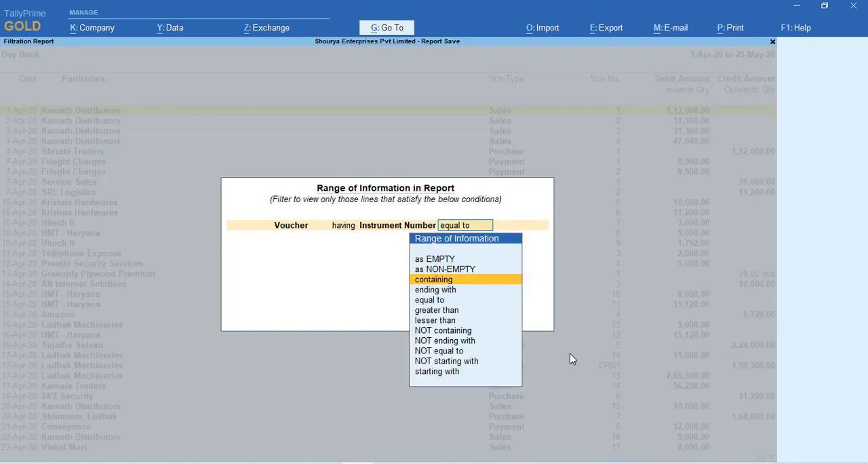
{"action": "key", "text": "Return"}
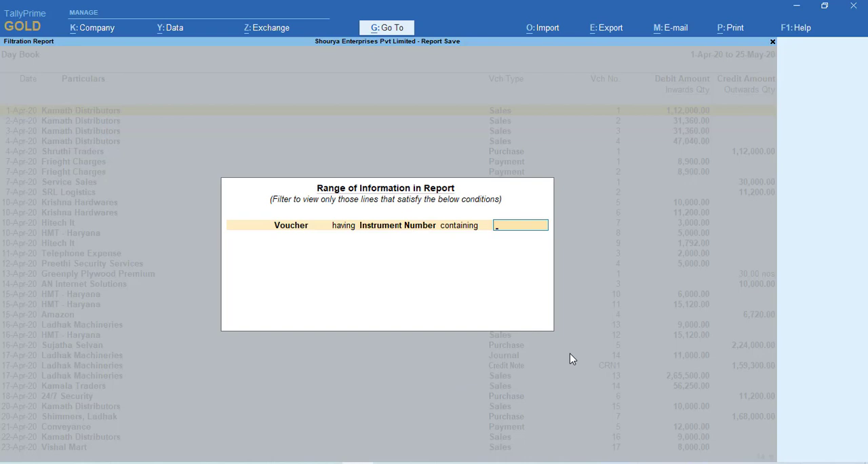
{"action": "type", "text": "000001"}
{"action": "key", "text": "Return"}
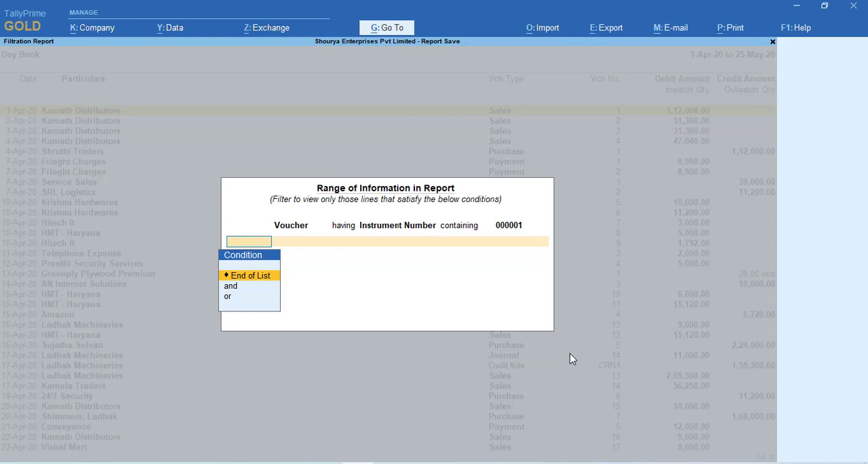
{"action": "key", "text": "Down"}
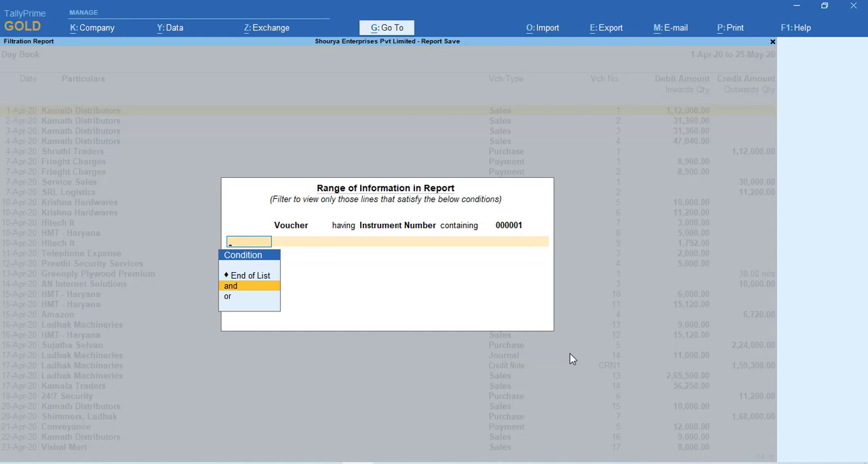
{"action": "key", "text": "BackSpace"}
{"action": "key", "text": "BackSpace"}
{"action": "key", "text": "BackSpace"}
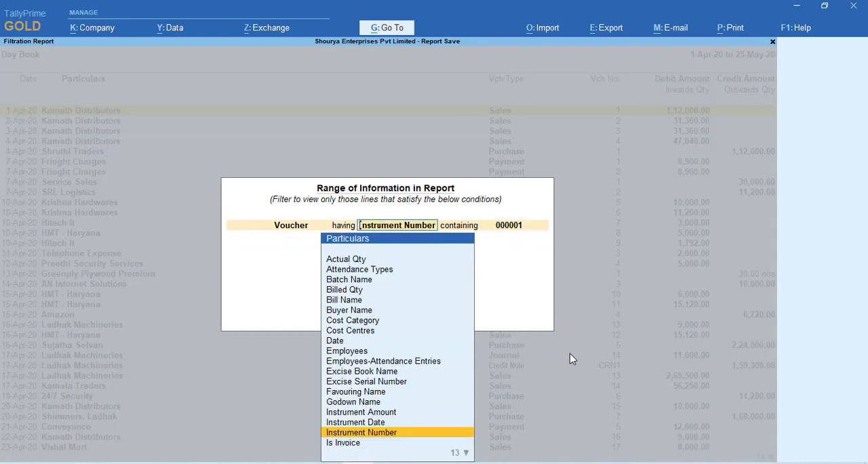
{"action": "key", "text": "Return"}
{"action": "key", "text": "Return"}
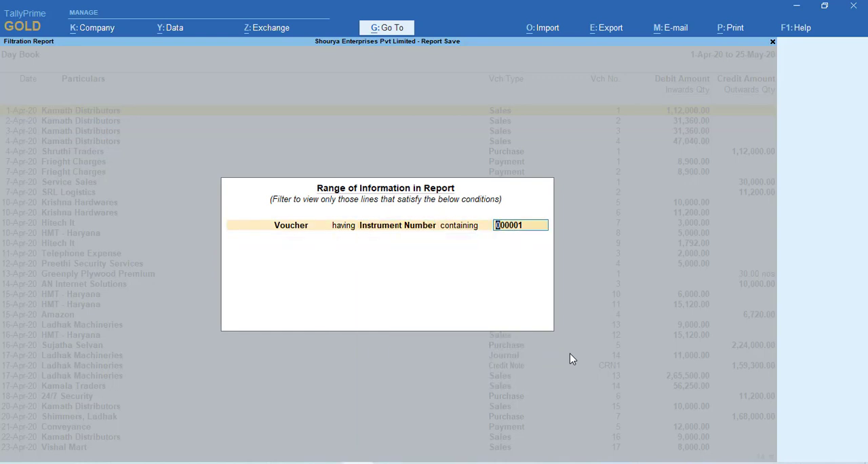
{"action": "key", "text": "Return"}
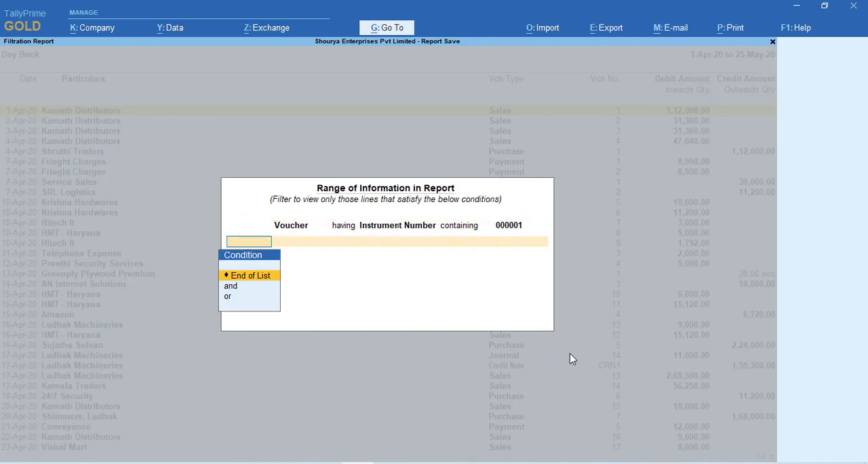
Add a second filter condition joined with "and" that checks the Voucher's Narration
{"action": "key", "text": "Down"}
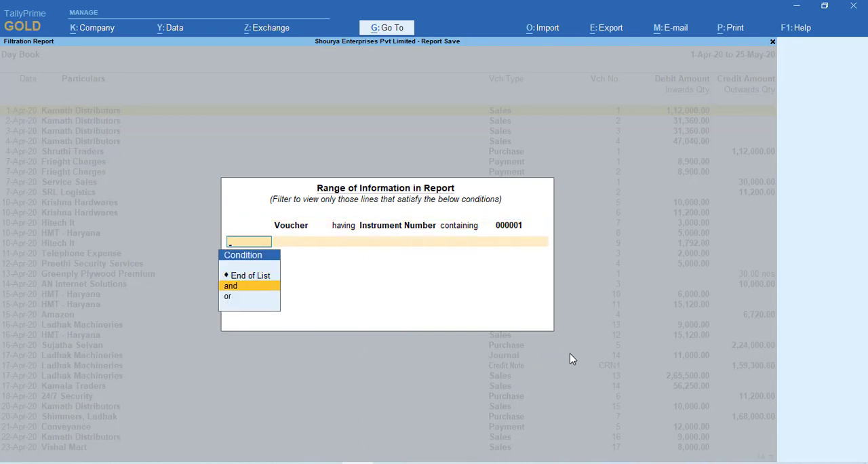
{"action": "key", "text": "Return"}
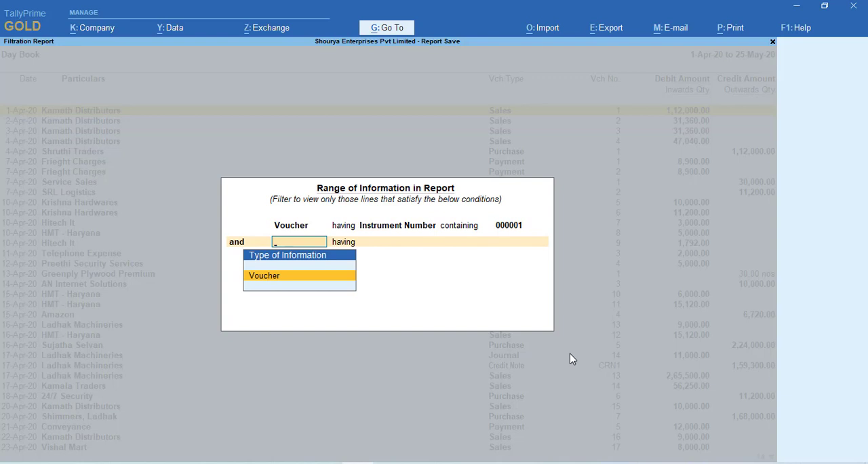
{"action": "key", "text": "Return"}
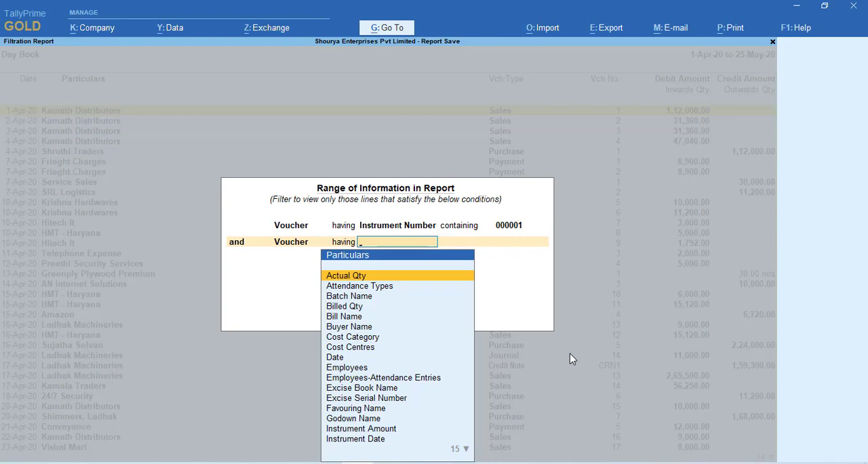
{"action": "type", "text": "na"}
{"action": "key", "text": "Return"}
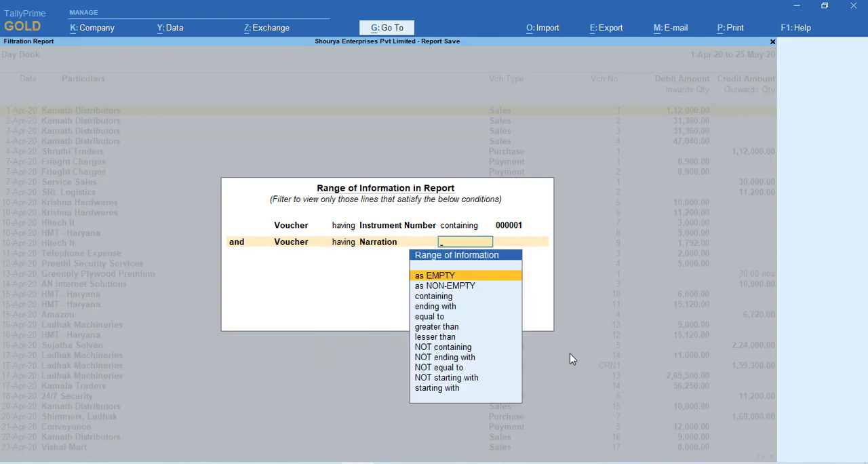
Set the Narration condition to containing "being paid 5000 to" and apply the filter to the Day Book
{"action": "key", "text": "Down"}
{"action": "key", "text": "Down"}
{"action": "key", "text": "Return"}
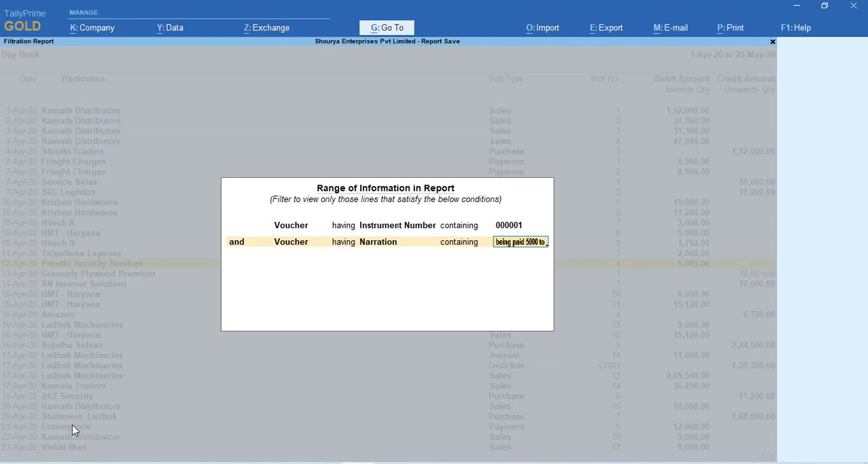
{"action": "key", "text": "Return"}
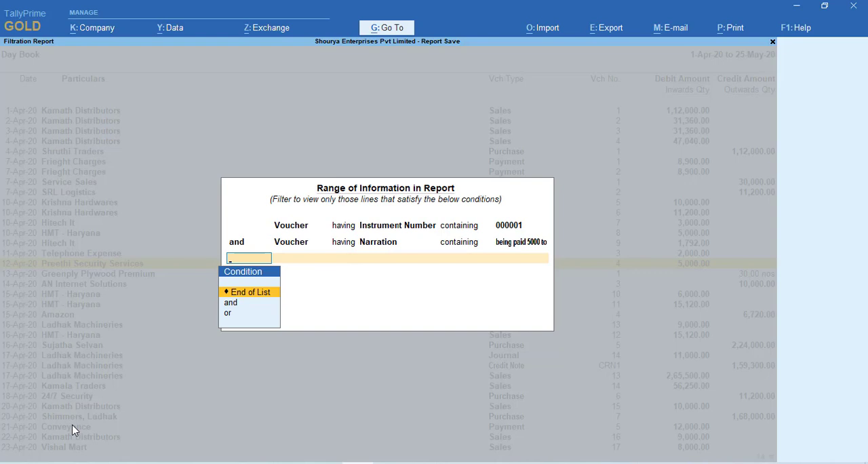
{"action": "key", "text": "Return"}
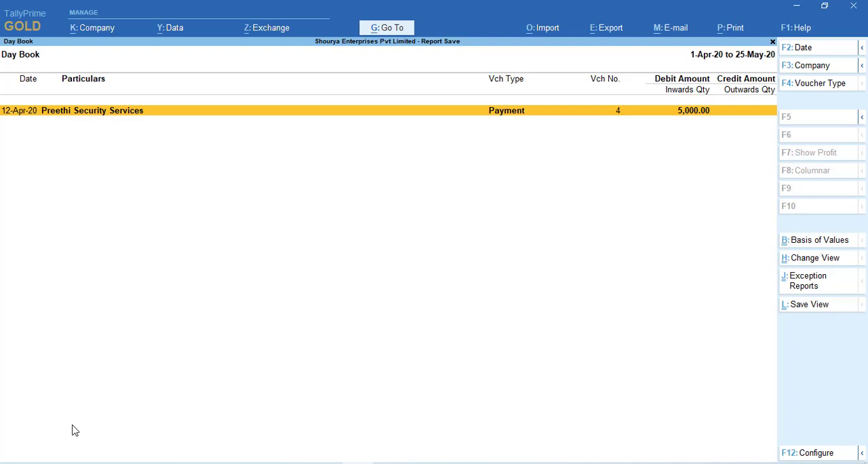
Open the filtered payment voucher, check its narration and the instrument number in its bank allocations, and return to the Day Book
{"action": "key", "text": "Return"}
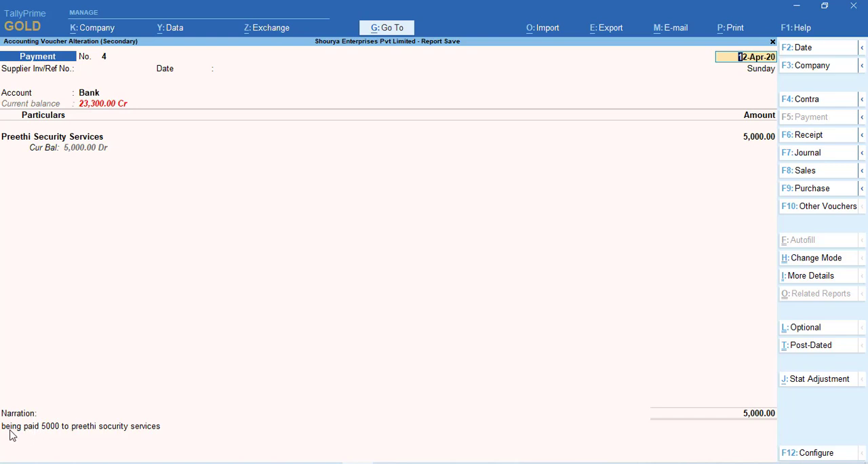
{"action": "key", "text": "Return"}
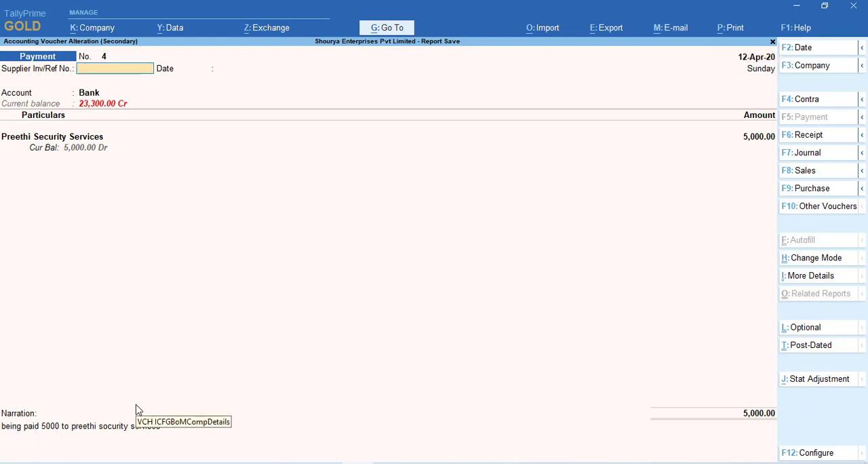
{"action": "key", "text": "Return"}
{"action": "key", "text": "Return"}
{"action": "key", "text": "Return"}
{"action": "key", "text": "Return"}
{"action": "key", "text": "Return"}
{"action": "key", "text": "Return"}
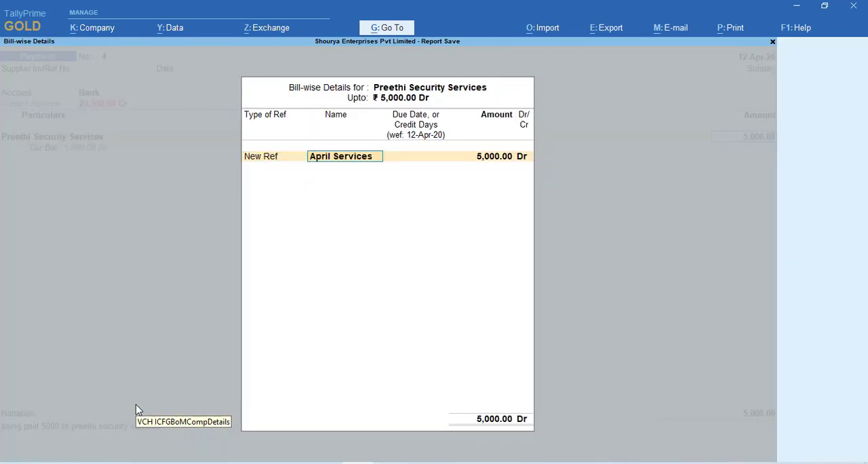
{"action": "key", "text": "Return"}
{"action": "key", "text": "Return"}
{"action": "key", "text": "Return"}
{"action": "key", "text": "Return"}
{"action": "key", "text": "Return"}
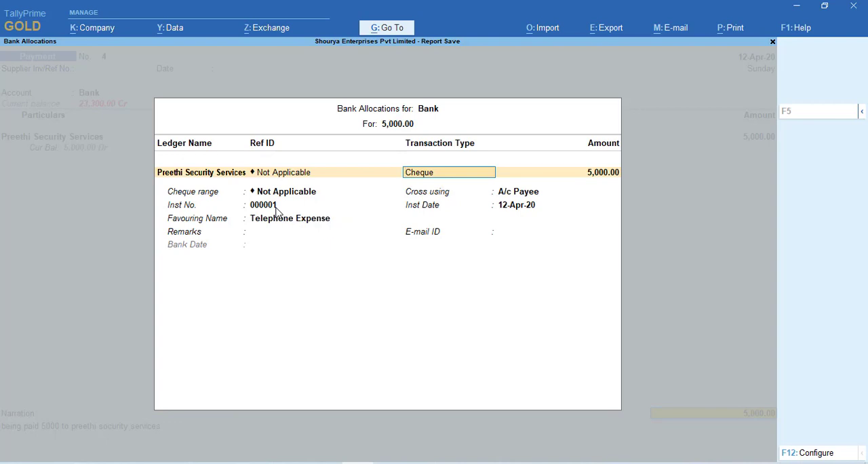
{"action": "key", "text": "Escape"}
{"action": "key", "text": "Escape"}
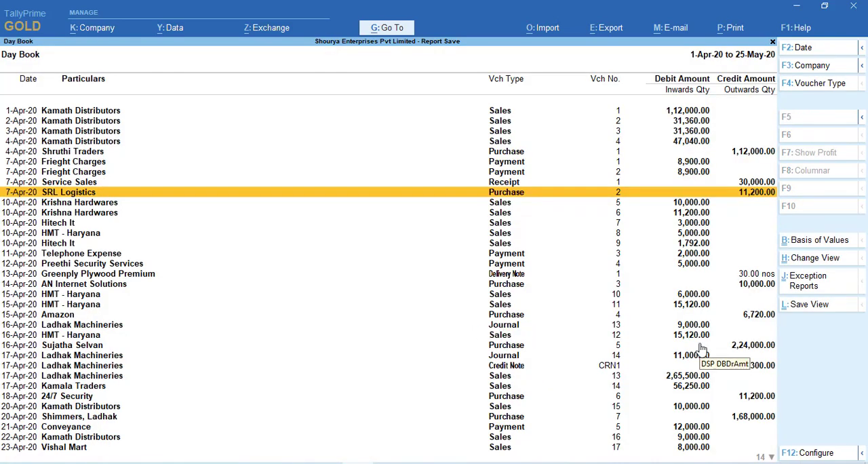
Start a Range of Information filter on the Day Book for vouchers having Reference containing supp/12/12
{"action": "key", "text": "alt+F12"}
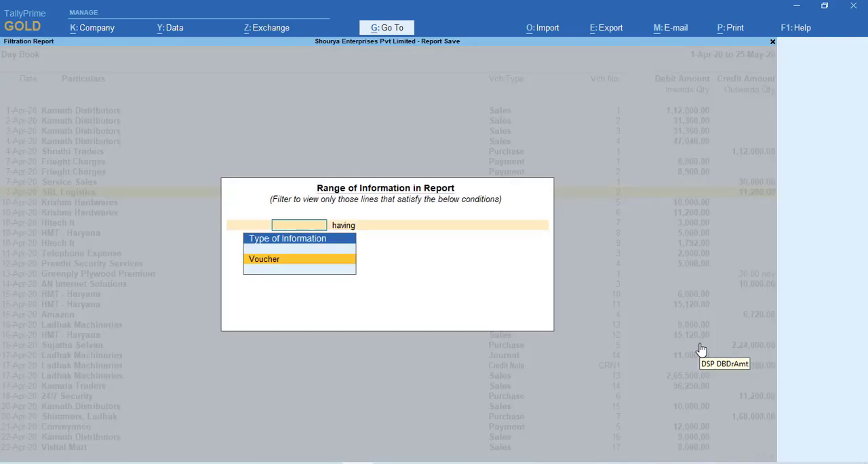
{"action": "key", "text": "Return"}
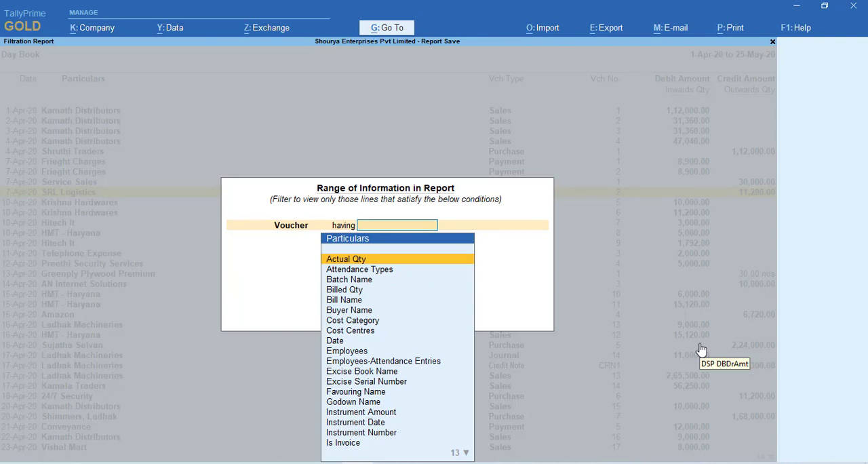
{"action": "type", "text": "re"}
{"action": "key", "text": "Return"}
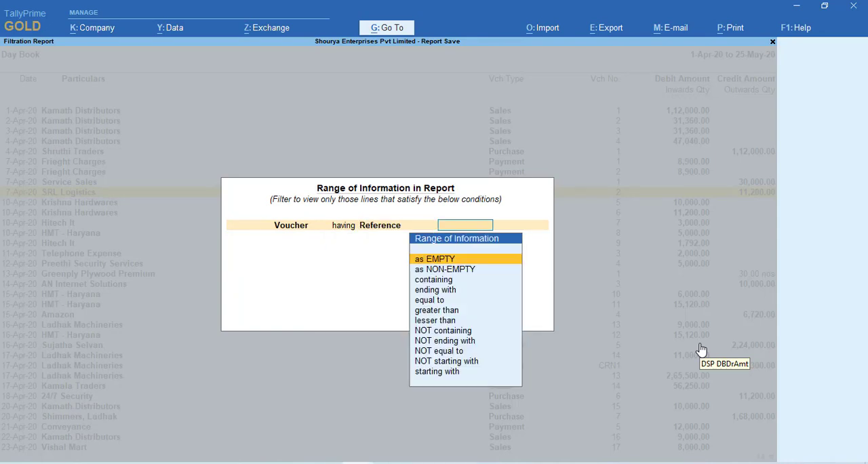
{"action": "key", "text": "Down"}
{"action": "key", "text": "Down"}
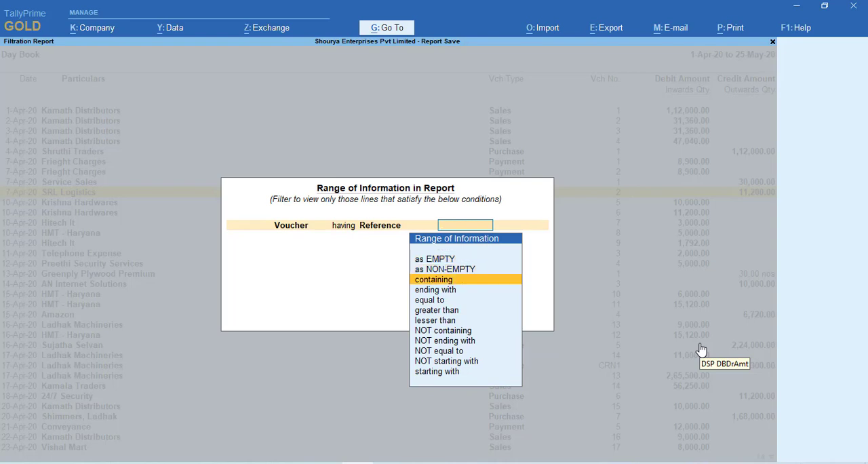
{"action": "key", "text": "Return"}
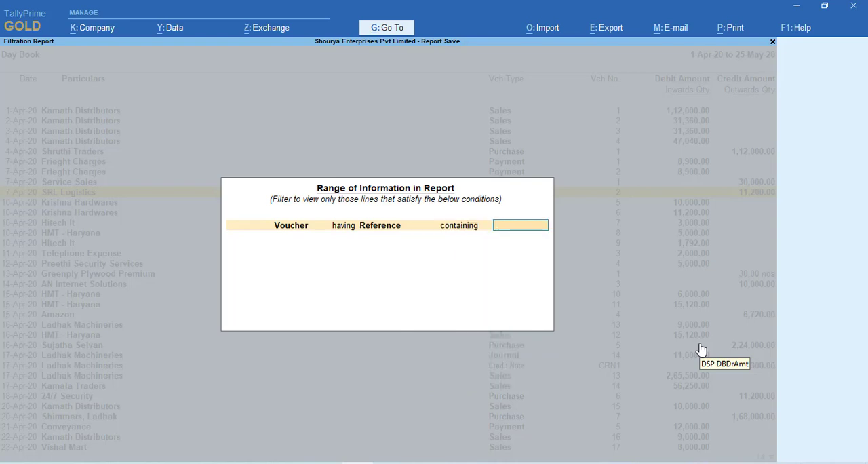
{"action": "type", "text": "supp/12/12"}
{"action": "key", "text": "BackSpace"}
{"action": "type", "text": "2"}
{"action": "key", "text": "Return"}
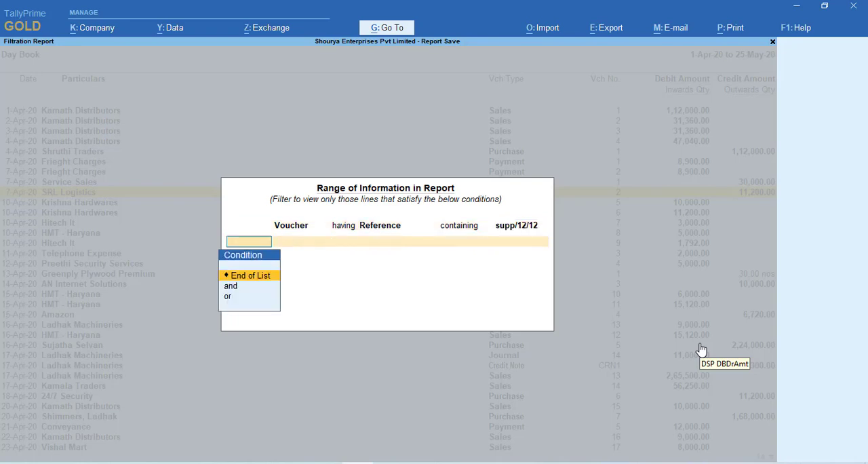
Add a second filter condition joined with "or" that checks the Voucher's Narration
{"action": "key", "text": "Down"}
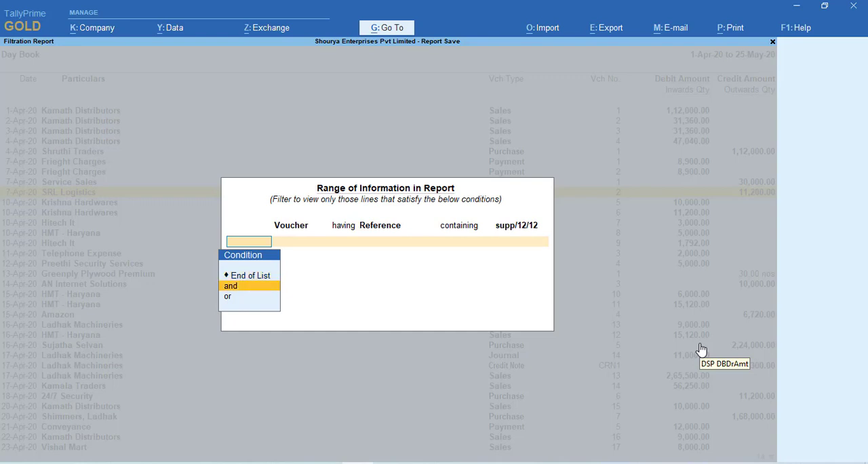
{"action": "key", "text": "Return"}
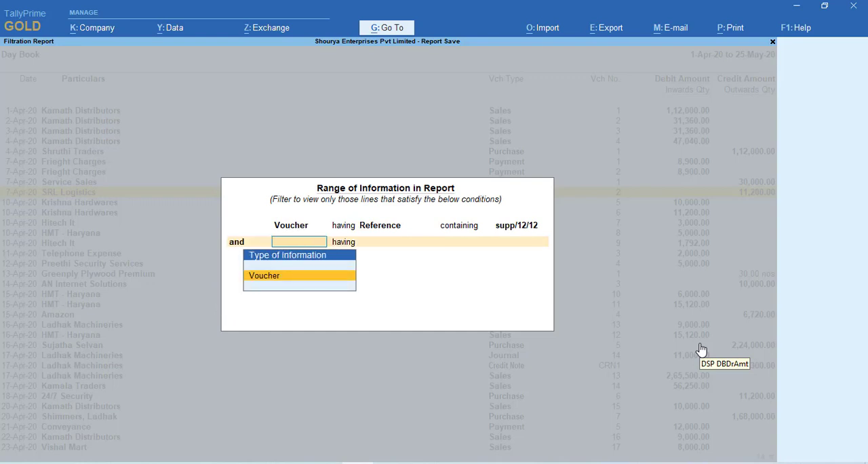
{"action": "key", "text": "BackSpace"}
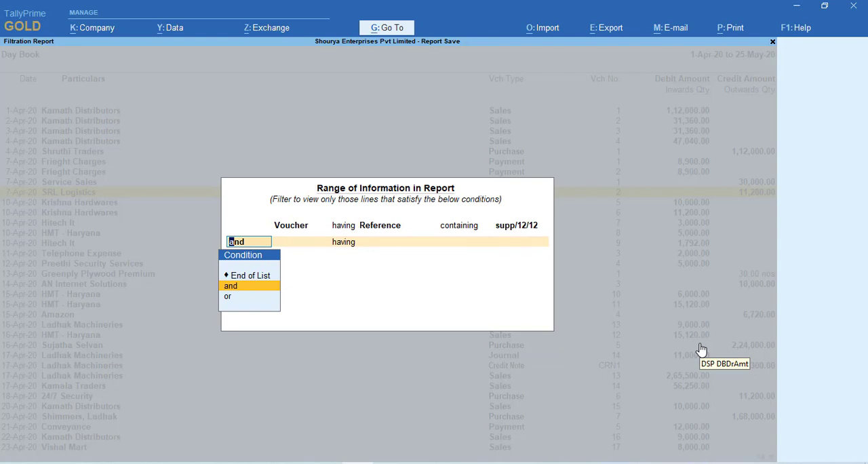
{"action": "key", "text": "Down"}
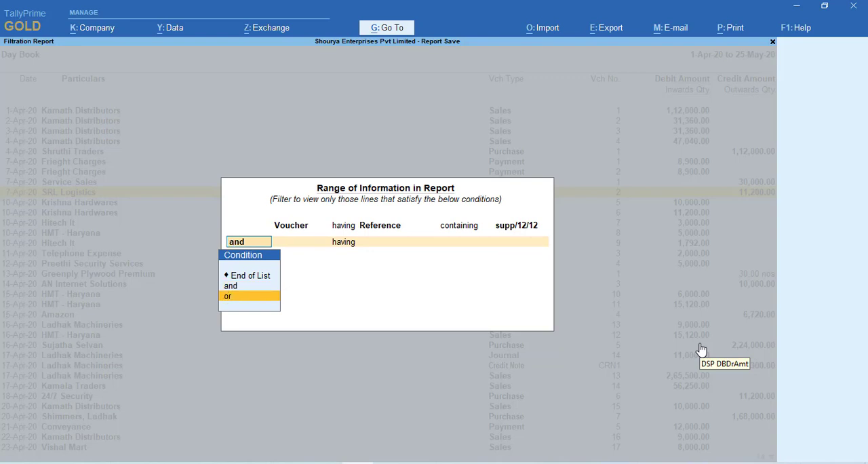
{"action": "key", "text": "Return"}
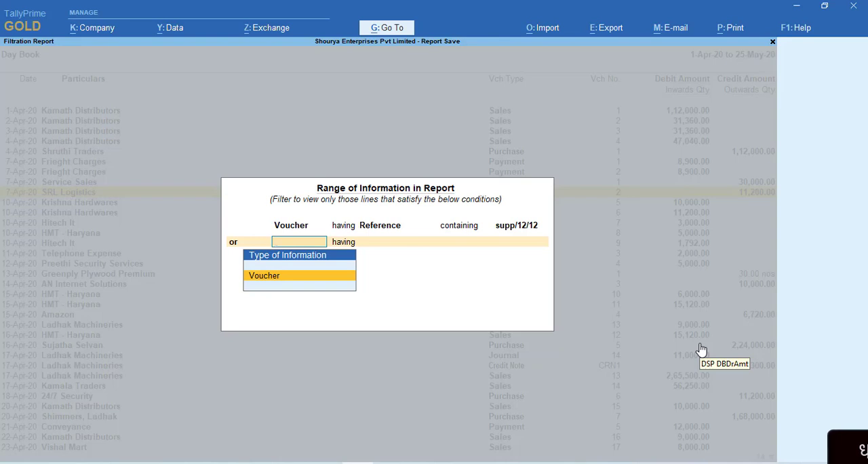
{"action": "key", "text": "Return"}
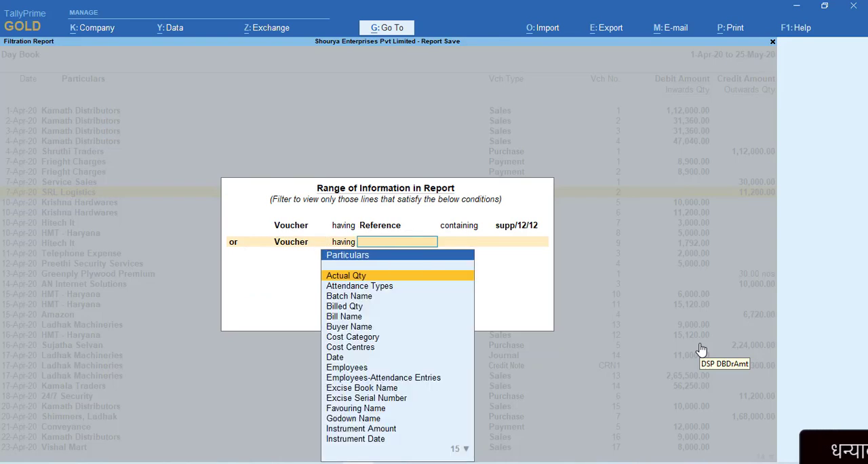
{"action": "type", "text": "nar"}
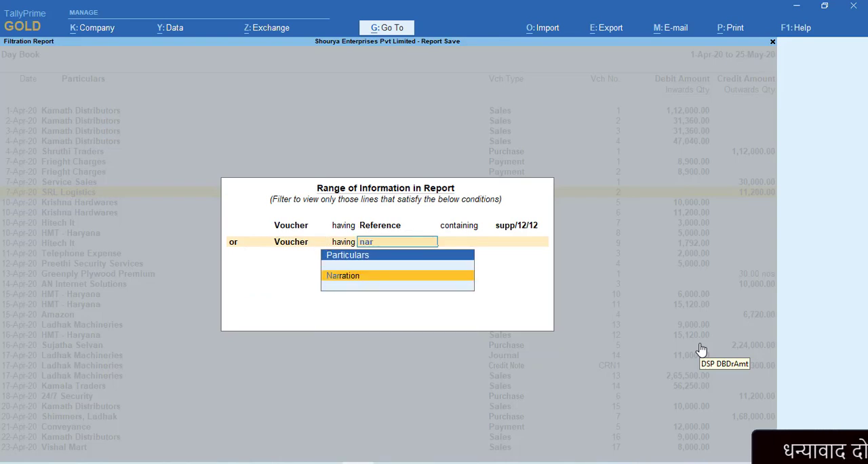
{"action": "key", "text": "Return"}
Set the Narration condition to containing "local sale" and apply the filter to the Day Book
{"action": "key", "text": "Down"}
{"action": "key", "text": "Down"}
{"action": "key", "text": "Return"}
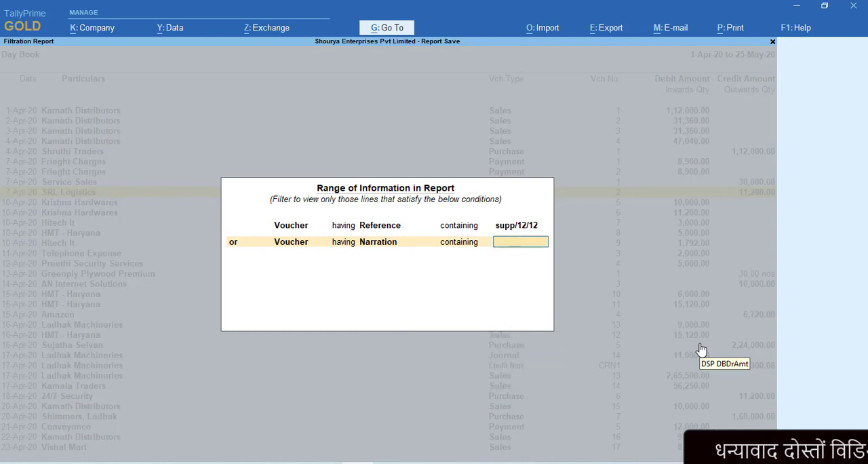
{"action": "type", "text": "loca"}
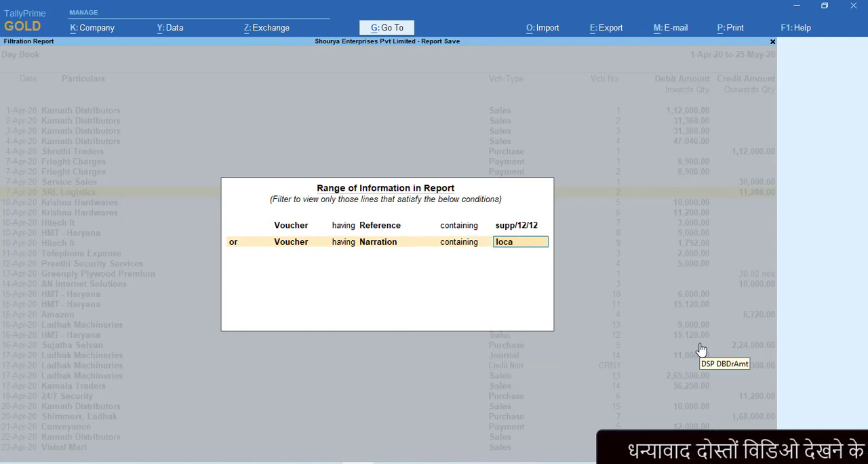
{"action": "type", "text": "l sales"}
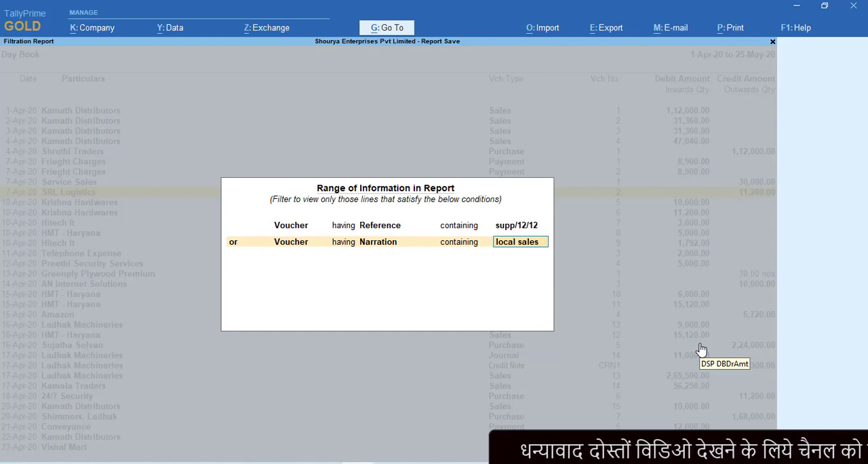
{"action": "key", "text": "BackSpace"}
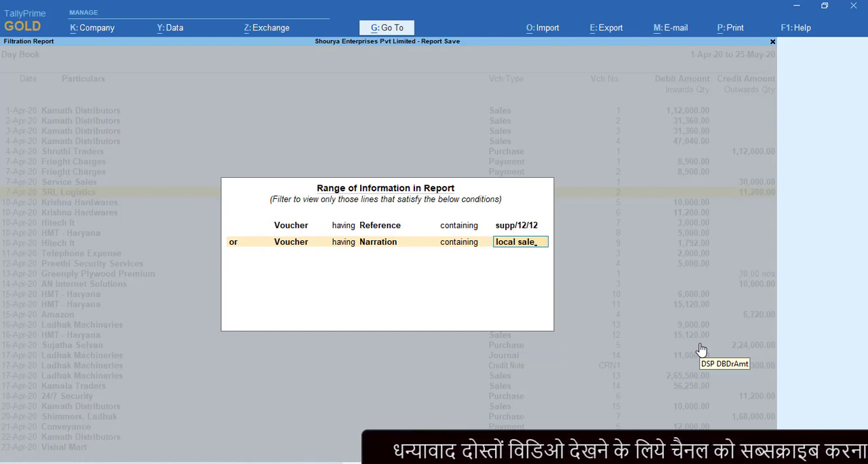
{"action": "key", "text": "Return"}
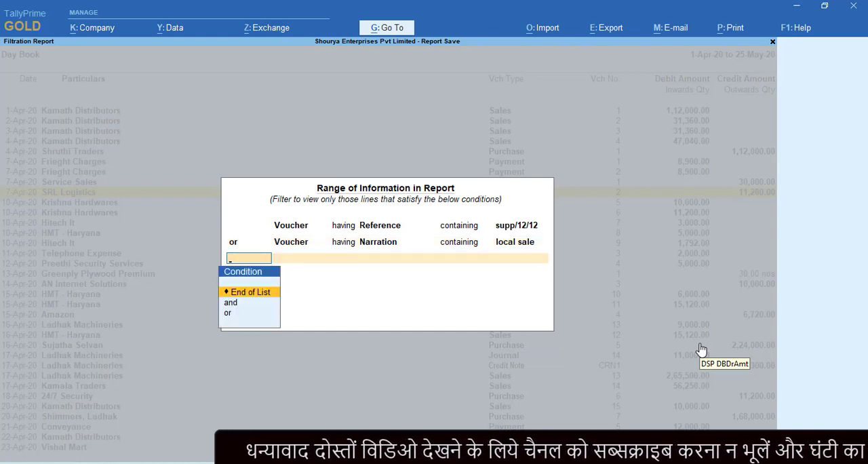
{"action": "key", "text": "Return"}
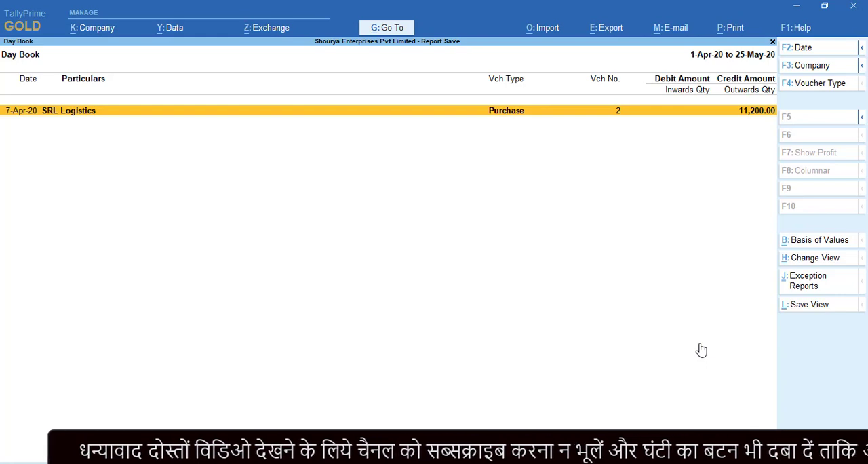
Open the filtered SRL Logistics purchase voucher, check its supplier invoice number, and return to the unfiltered Day Book
{"action": "key", "text": "Return"}
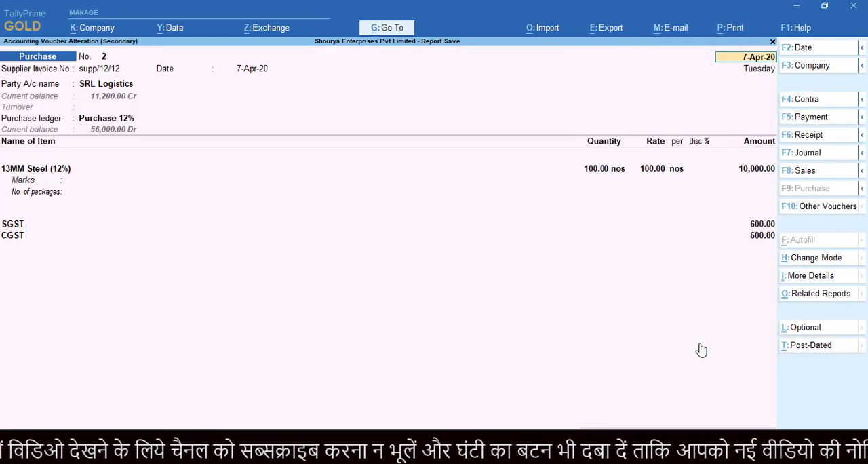
{"action": "left_click", "coordinate": [106, 71]}
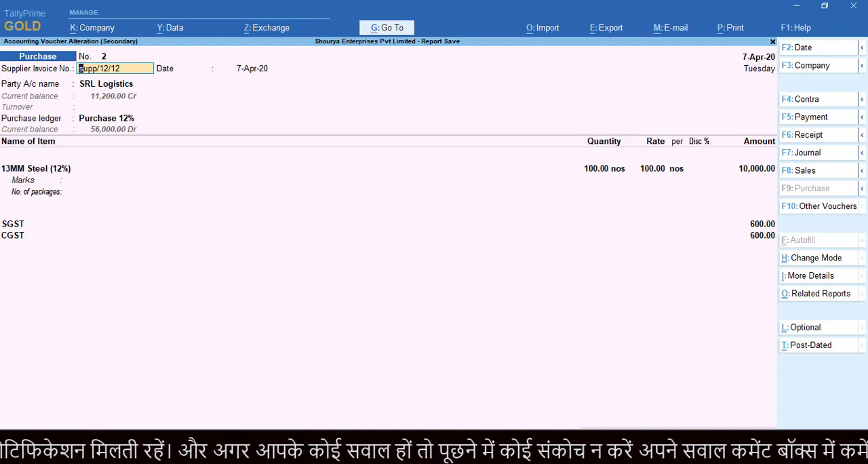
{"action": "key", "text": "Escape"}
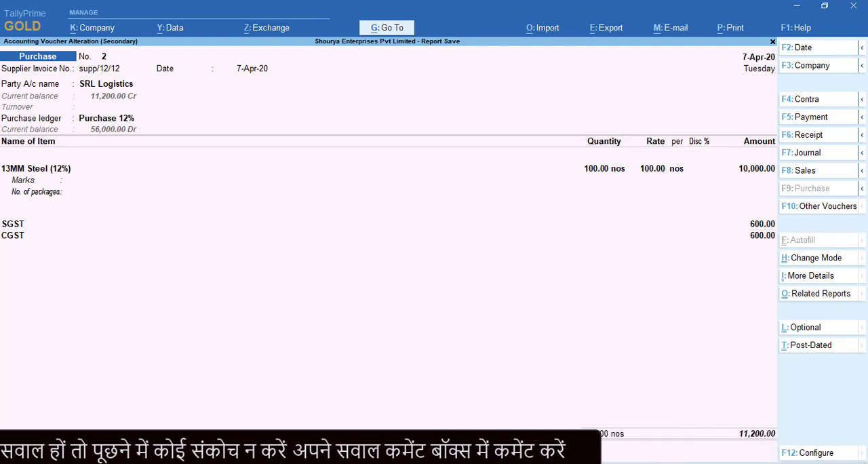
{"action": "key", "text": "Escape"}
{"action": "key", "text": "Return"}
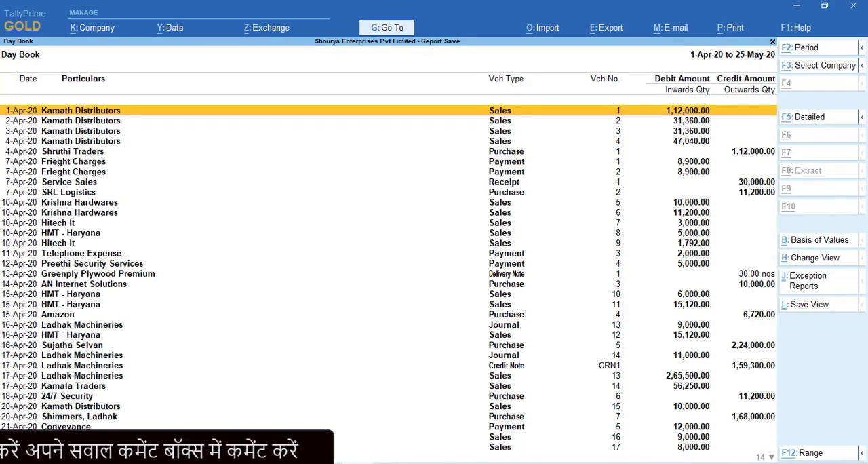
Open a new Range of Information filter and examine the particulars available for a Voucher condition
{"action": "key", "text": "ctrl+F12"}
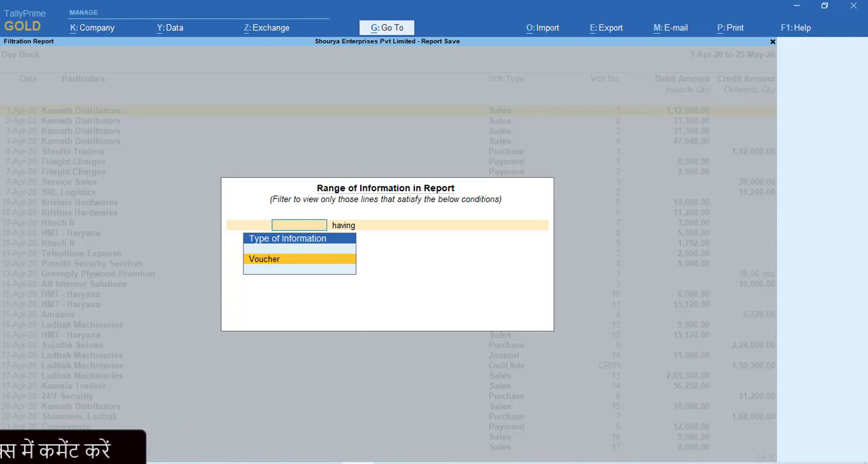
{"action": "key", "text": "Return"}
{"action": "key", "text": "Down"}
{"action": "key", "text": "Down"}
{"action": "key", "text": "Down"}
{"action": "key", "text": "Down"}
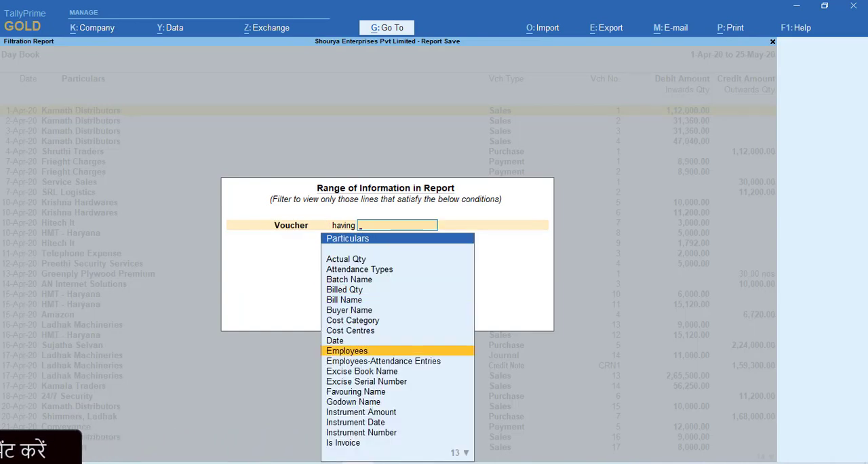
{"action": "key", "text": "Down"}
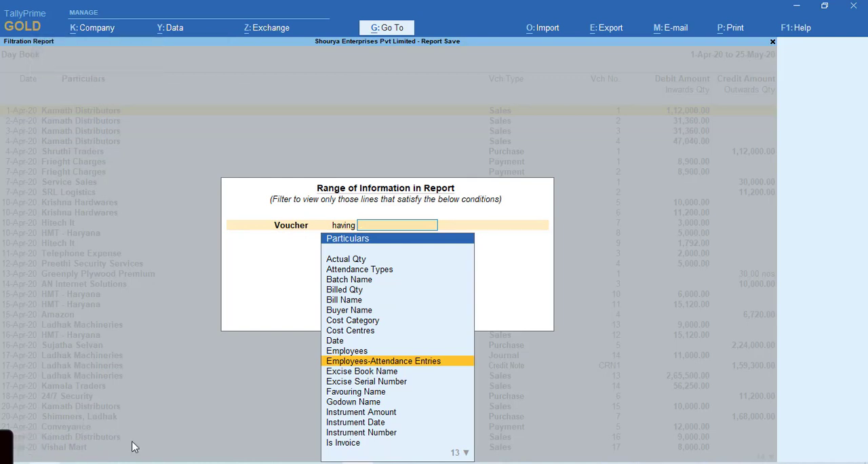
{"action": "key", "text": "Down"}
{"action": "key", "text": "Down"}
{"action": "key", "text": "Down"}
{"action": "key", "text": "Down"}
{"action": "key", "text": "Down"}
{"action": "key", "text": "Down"}
{"action": "key", "text": "Down"}
{"action": "key", "text": "Down"}
{"action": "key", "text": "Down"}
{"action": "key", "text": "Down"}
{"action": "key", "text": "Down"}
{"action": "key", "text": "Down"}
{"action": "key", "text": "Down"}
{"action": "key", "text": "Down"}
{"action": "key", "text": "Down"}
{"action": "key", "text": "Down"}
{"action": "key", "text": "Down"}
{"action": "key", "text": "Down"}
{"action": "key", "text": "Down"}
{"action": "key", "text": "Down"}
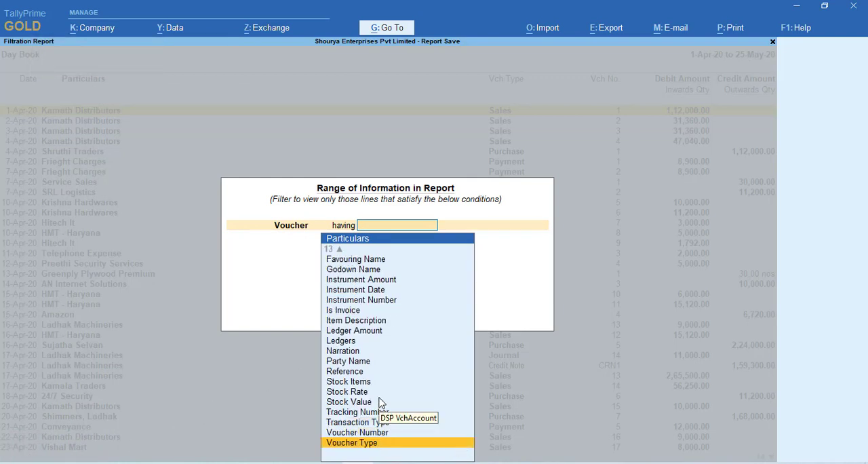
{"action": "key", "text": "Up"}
{"action": "key", "text": "Up"}
{"action": "key", "text": "Up"}
{"action": "key", "text": "Up"}
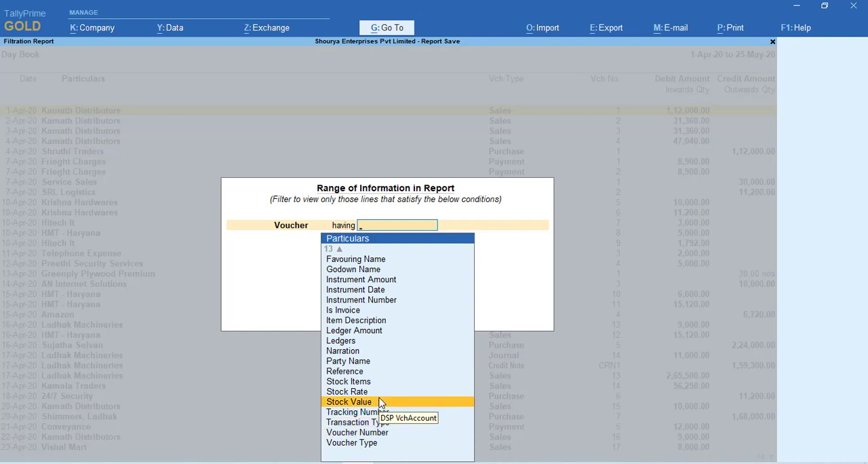
{"action": "key", "text": "Up"}
{"action": "key", "text": "Up"}
{"action": "key", "text": "Up"}
{"action": "key", "text": "Up"}
{"action": "key", "text": "Up"}
{"action": "key", "text": "Up"}
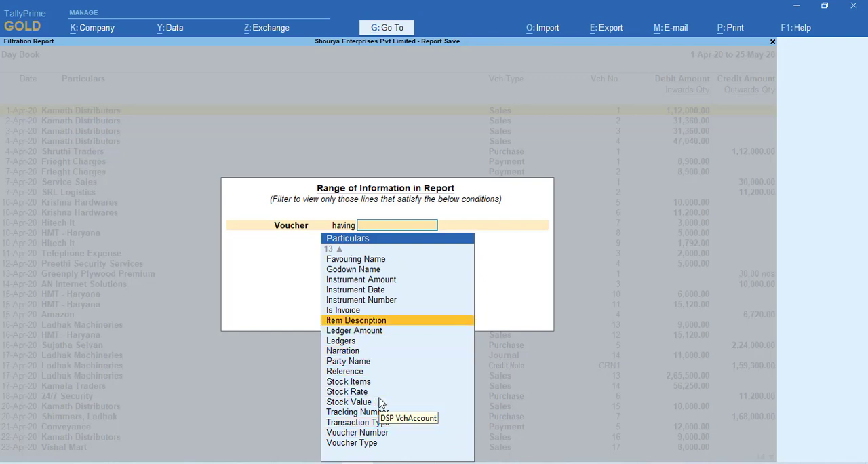
{"action": "key", "text": "Down"}
{"action": "key", "text": "Down"}
{"action": "key", "text": "Down"}
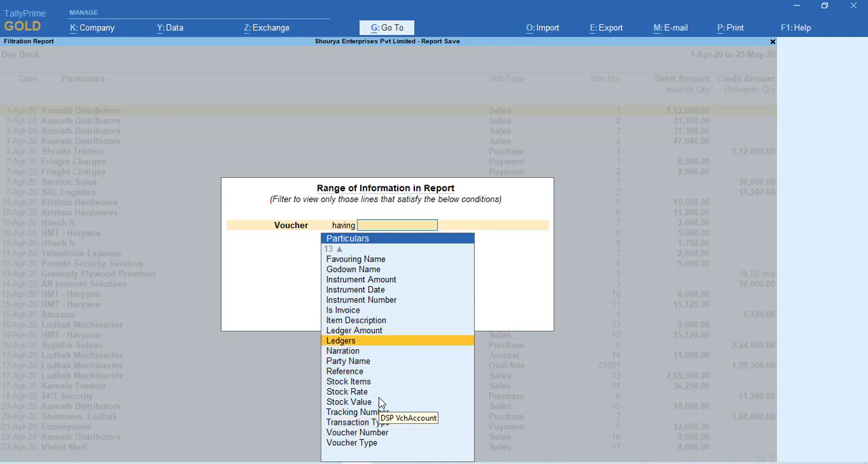
Examine the criteria available for a Ledgers condition, including the range options for Total Credit Transactions
{"action": "key", "text": "Return"}
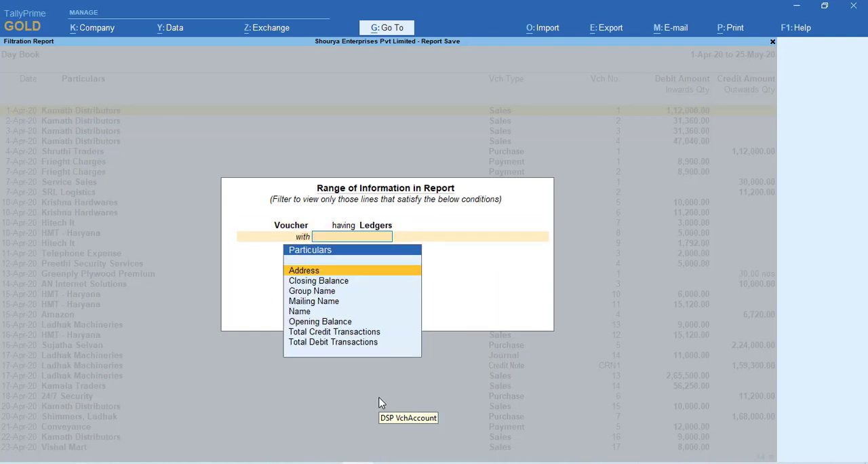
{"action": "key", "text": "Down"}
{"action": "key", "text": "Down"}
{"action": "key", "text": "Down"}
{"action": "key", "text": "Down"}
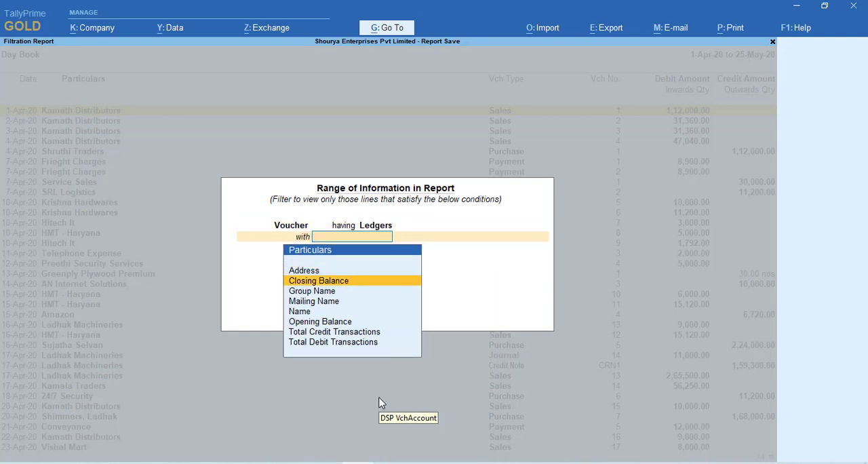
{"action": "key", "text": "Up"}
{"action": "key", "text": "Up"}
{"action": "key", "text": "Up"}
{"action": "key", "text": "Down"}
{"action": "key", "text": "Down"}
{"action": "key", "text": "Down"}
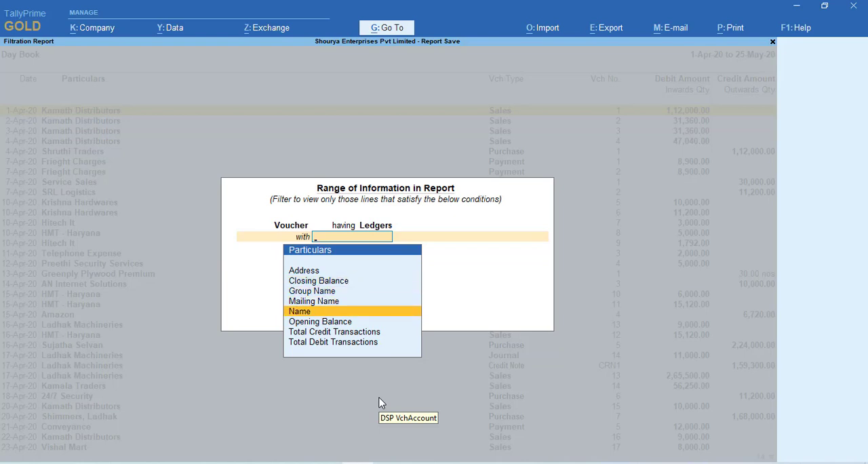
{"action": "key", "text": "Down"}
{"action": "key", "text": "Down"}
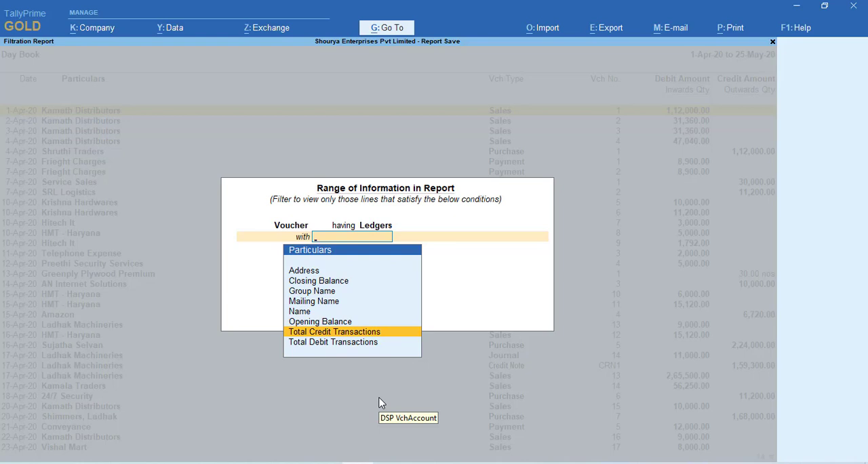
{"action": "key", "text": "Return"}
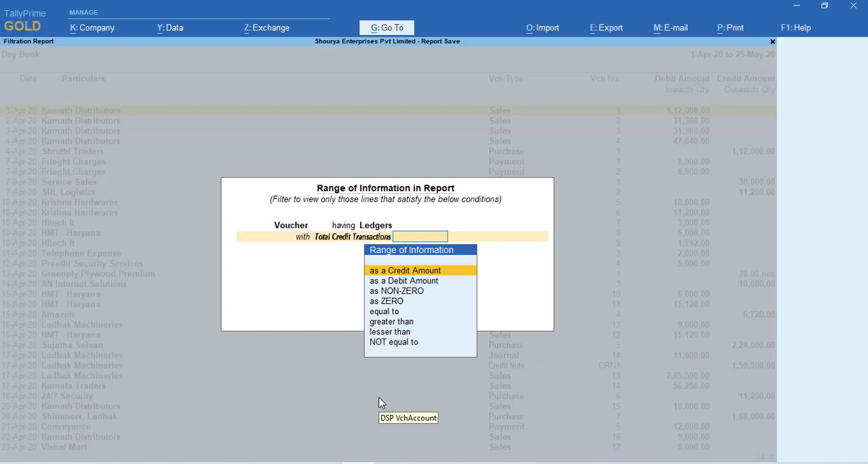
Go back to review the Voucher particulars around Ledgers and close the filter without applying it
{"action": "key", "text": "BackSpace"}
{"action": "key", "text": "Up"}
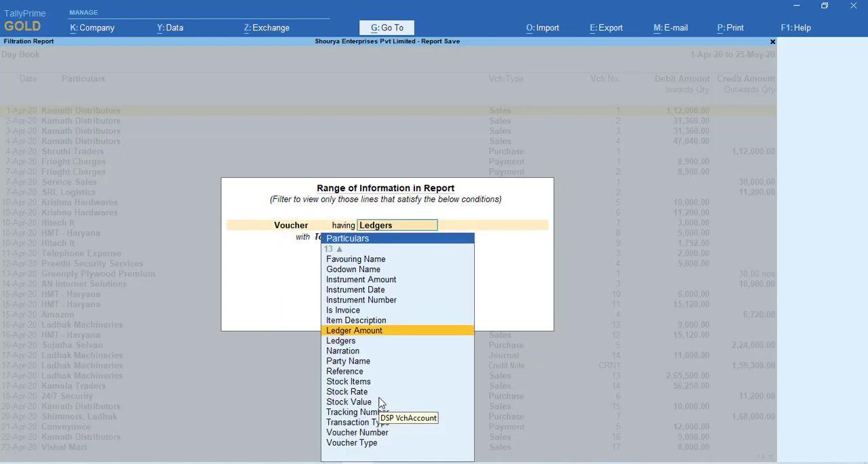
{"action": "key", "text": "Up"}
{"action": "key", "text": "Up"}
{"action": "key", "text": "Up"}
{"action": "key", "text": "Up"}
{"action": "key", "text": "Up"}
{"action": "key", "text": "Up"}
{"action": "key", "text": "Up"}
{"action": "key", "text": "Up"}
{"action": "key", "text": "Up"}
{"action": "key", "text": "Up"}
{"action": "key", "text": "Up"}
{"action": "key", "text": "Up"}
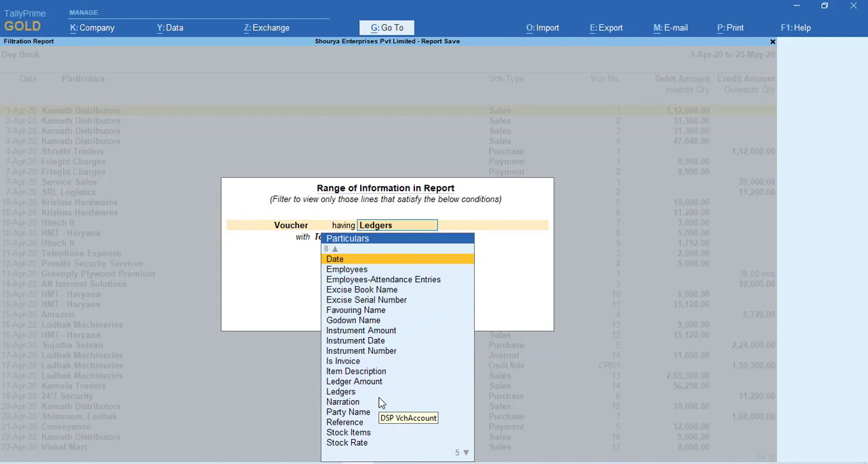
{"action": "key", "text": "Up"}
{"action": "key", "text": "Down"}
{"action": "key", "text": "Down"}
{"action": "key", "text": "Down"}
{"action": "key", "text": "Down"}
{"action": "key", "text": "Down"}
{"action": "key", "text": "Down"}
{"action": "key", "text": "Down"}
{"action": "key", "text": "Down"}
{"action": "key", "text": "Down"}
{"action": "key", "text": "Down"}
{"action": "key", "text": "Down"}
{"action": "key", "text": "Down"}
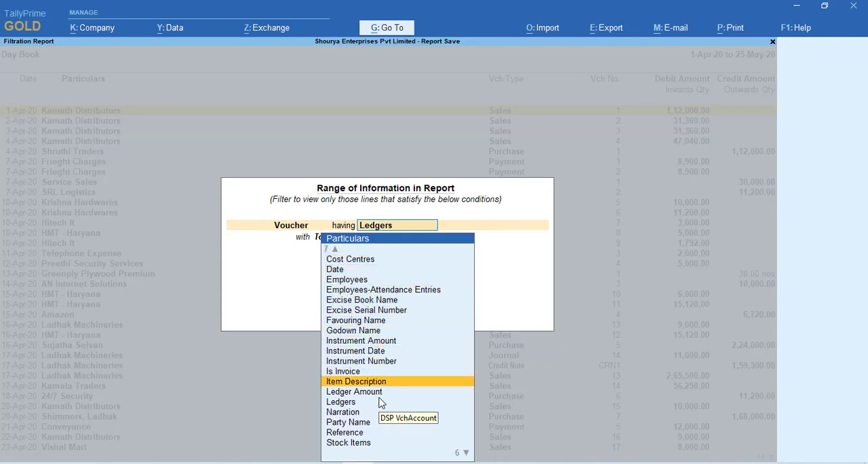
{"action": "key", "text": "Down"}
{"action": "key", "text": "Down"}
{"action": "key", "text": "Down"}
{"action": "key", "text": "Down"}
{"action": "key", "text": "Down"}
{"action": "key", "text": "Down"}
{"action": "key", "text": "Down"}
{"action": "key", "text": "Down"}
{"action": "key", "text": "Down"}
{"action": "key", "text": "Down"}
{"action": "key", "text": "Down"}
{"action": "key", "text": "Down"}
{"action": "key", "text": "Escape"}
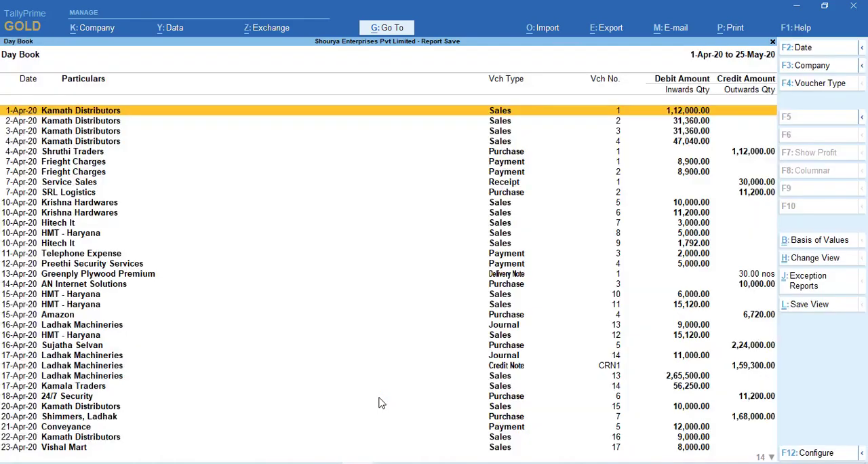